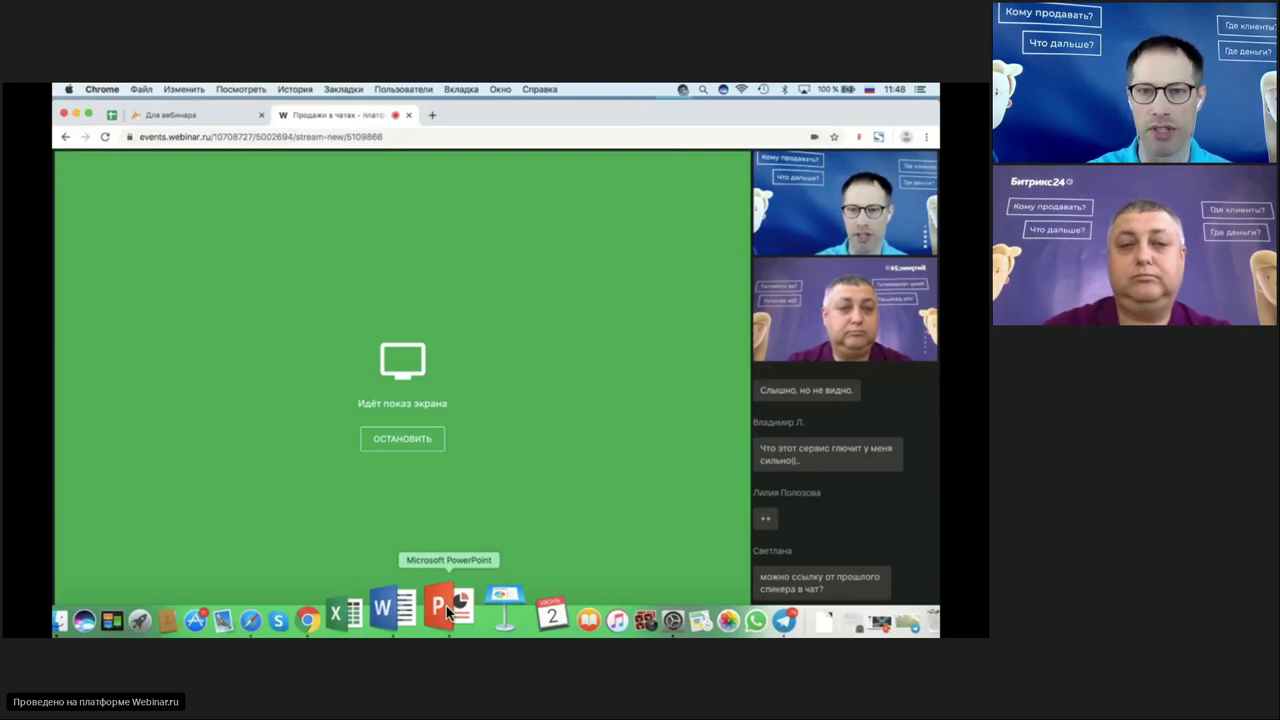
Step: Switch to PowerPoint, minimize the editing window and show the title slide "ПРОДАЖИ В ЧАТАХ" full screen
left_click(447, 612)
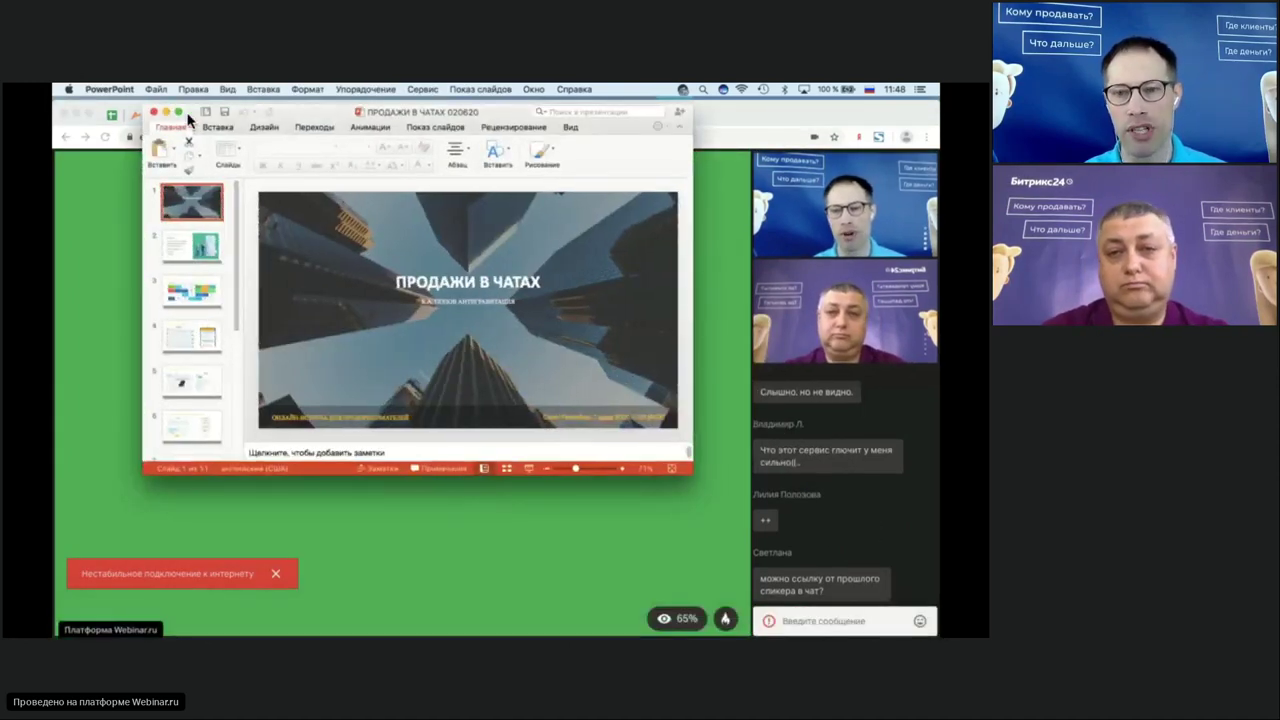
left_click(166, 111)
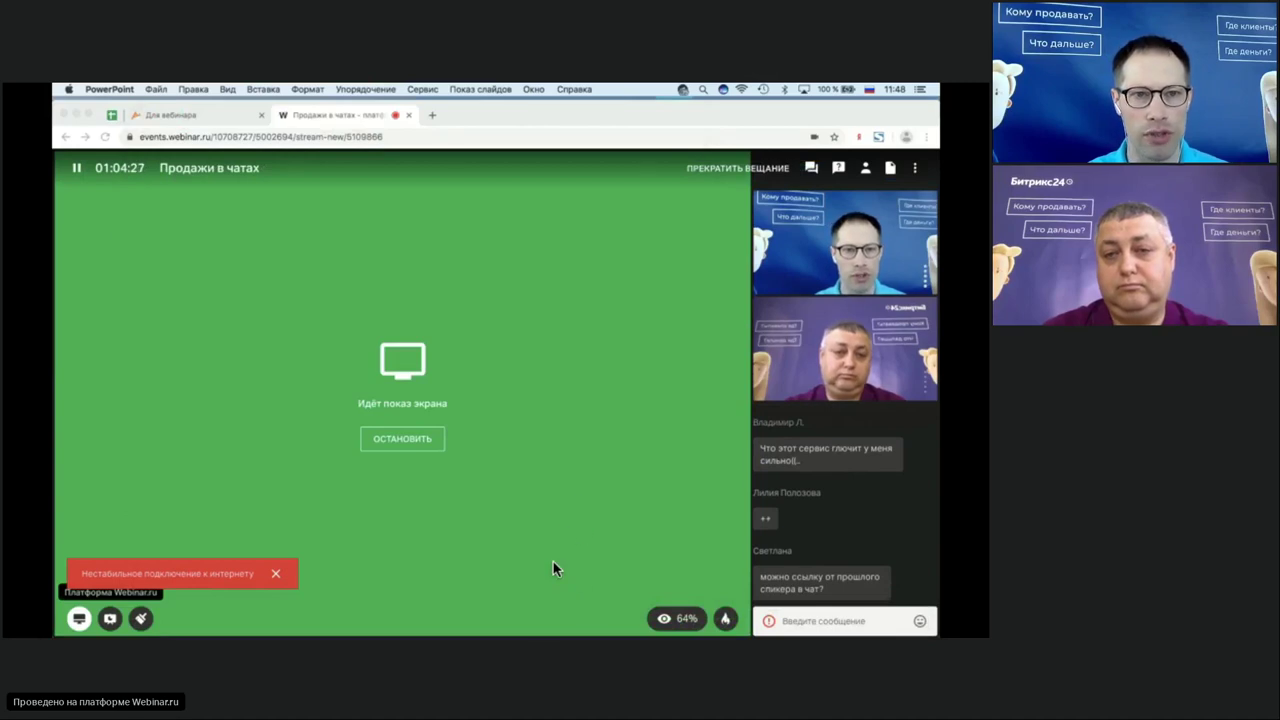
key("super+Tab")
left_click(776, 633)
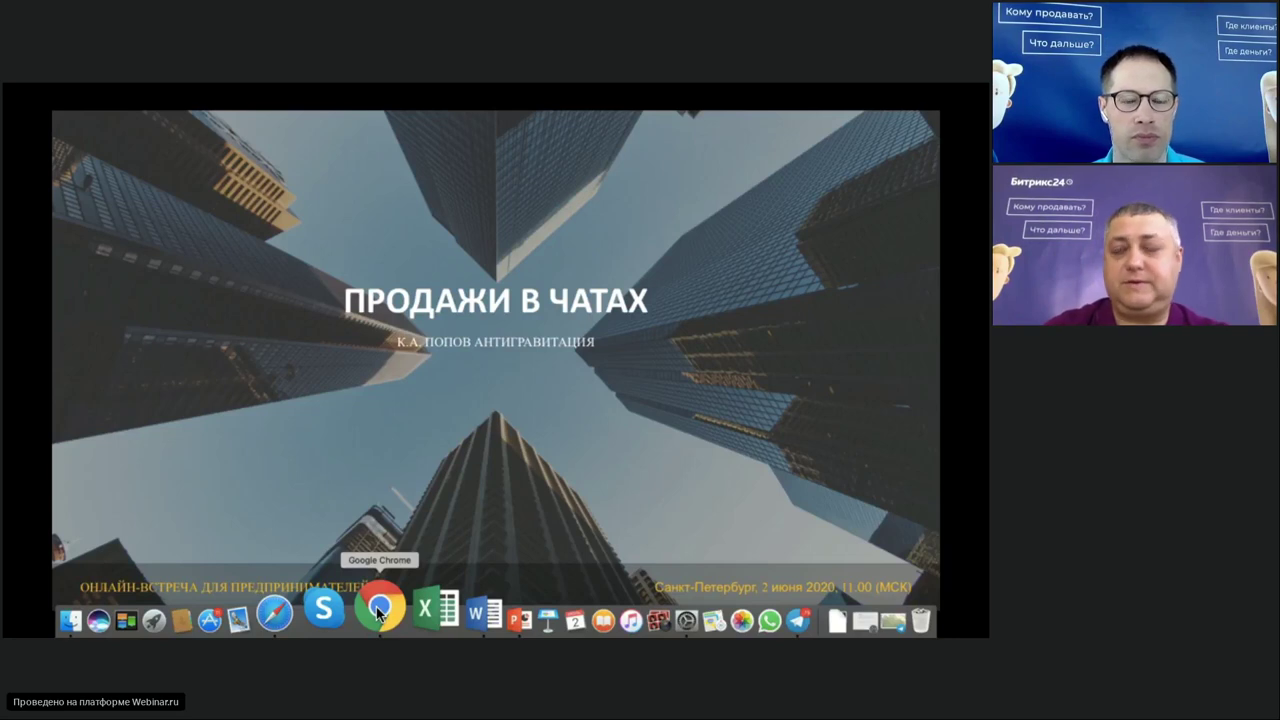
left_click(378, 610)
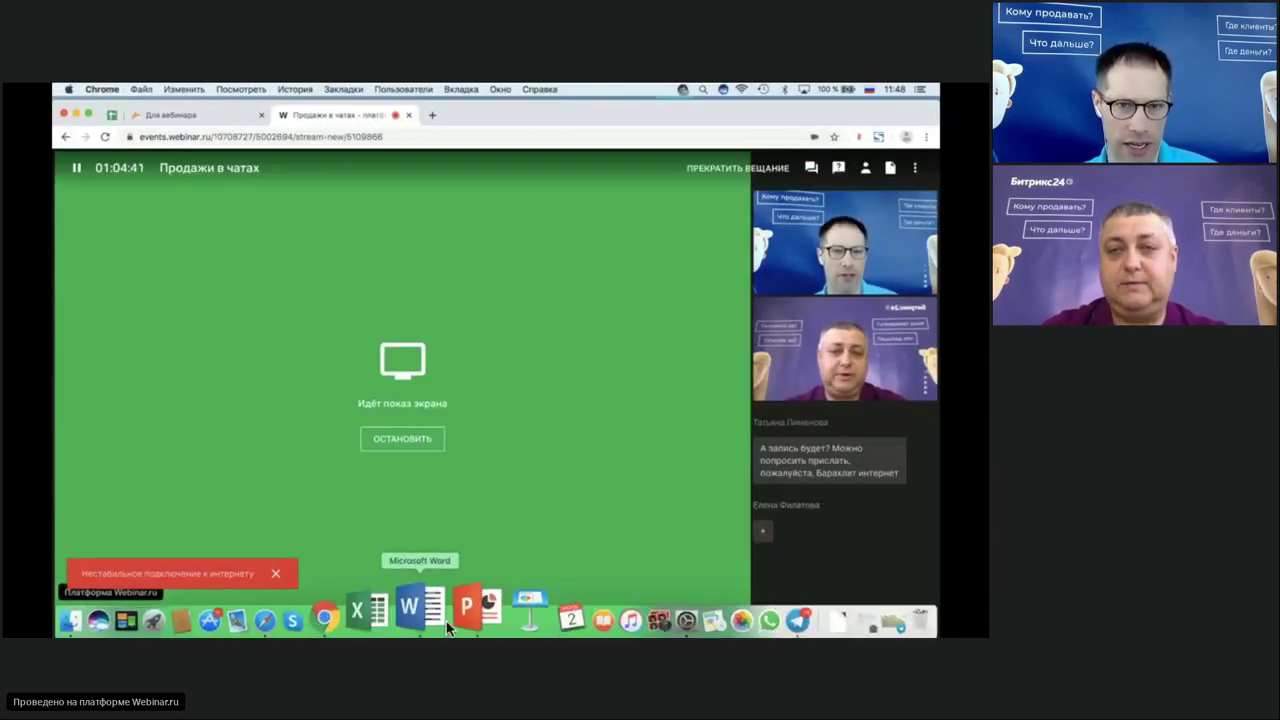
left_click(456, 612)
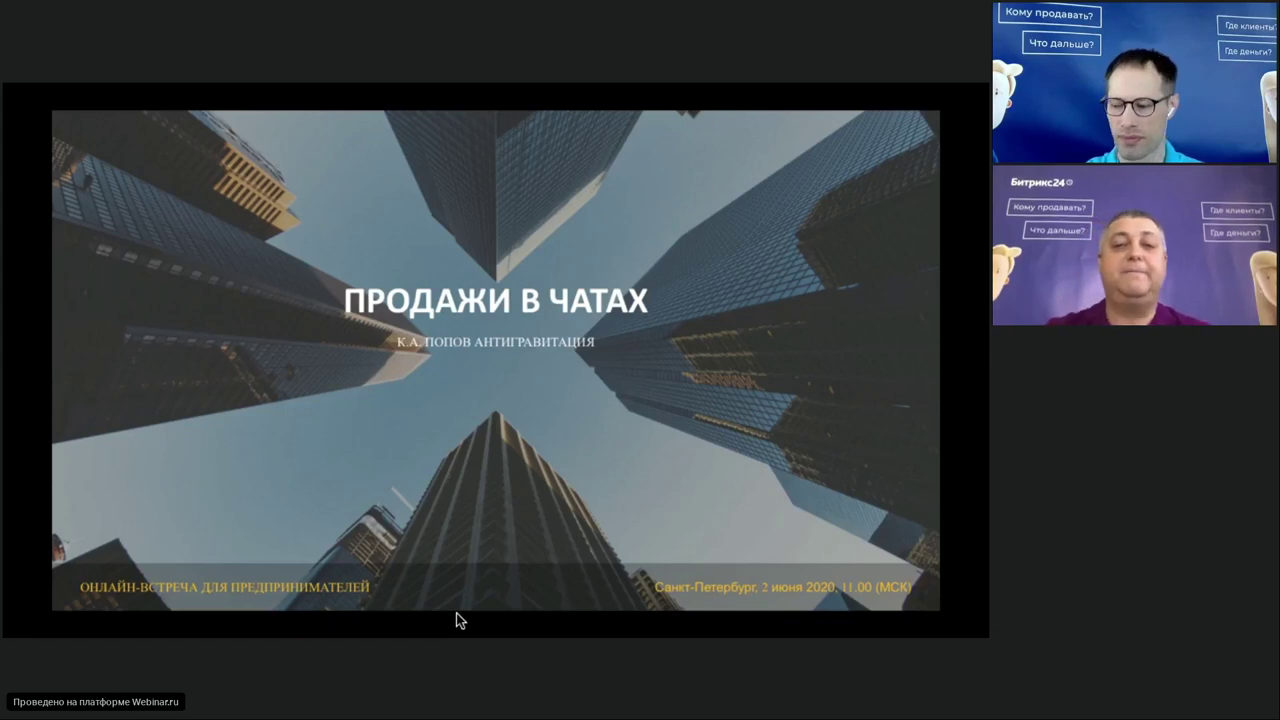
Step: Switch to Safari and look over the communication channels offered in the Контакт-центр of the webinar0206 portal
mouse_move(456, 636)
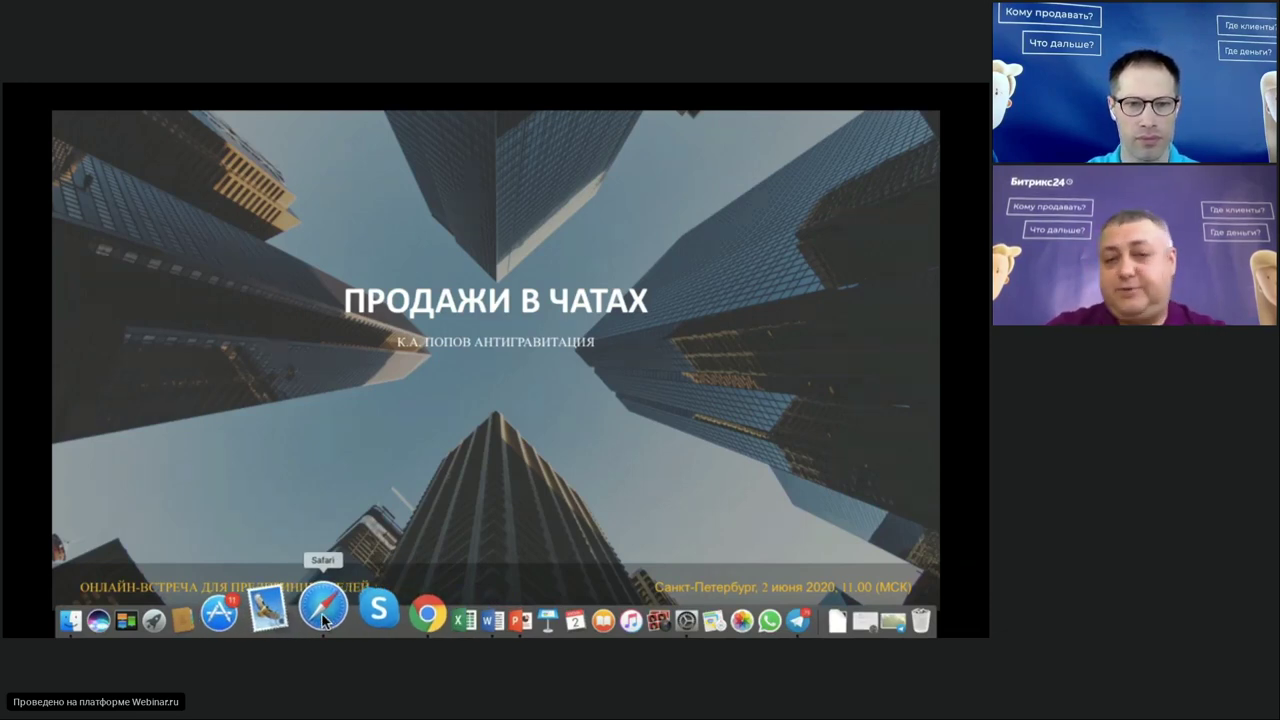
left_click(323, 620)
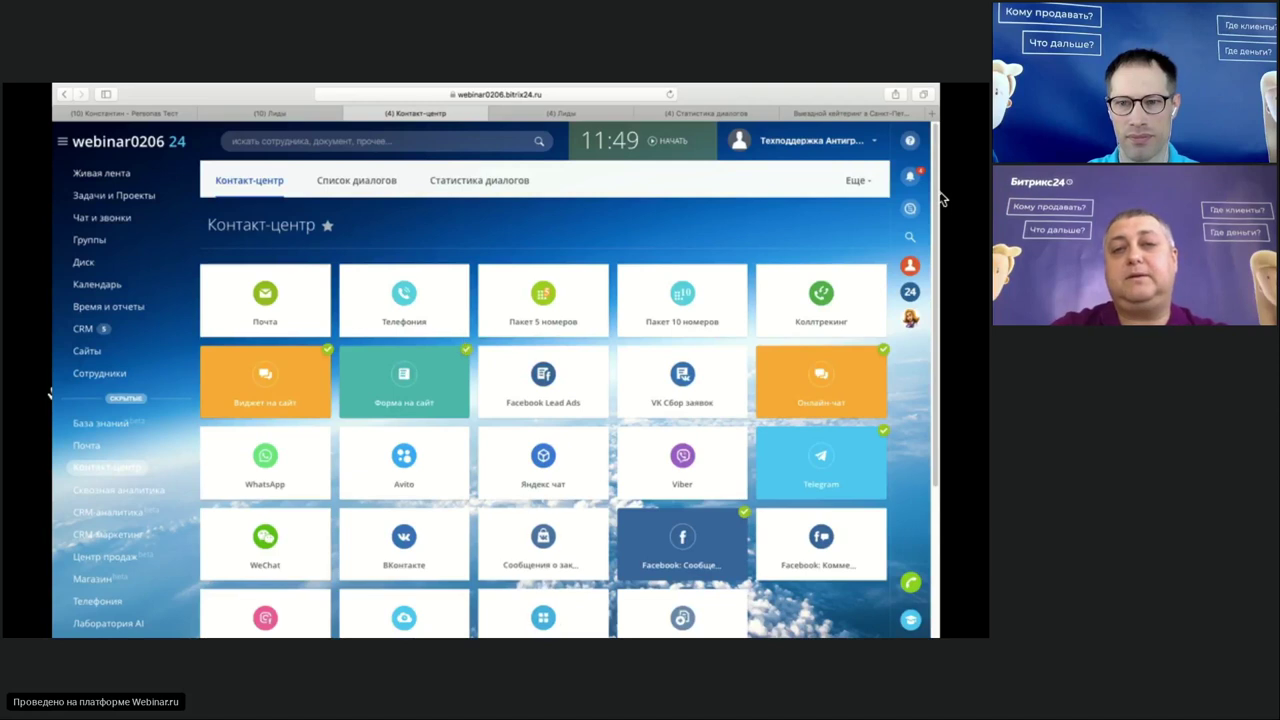
scroll(428, 470, "down", 2)
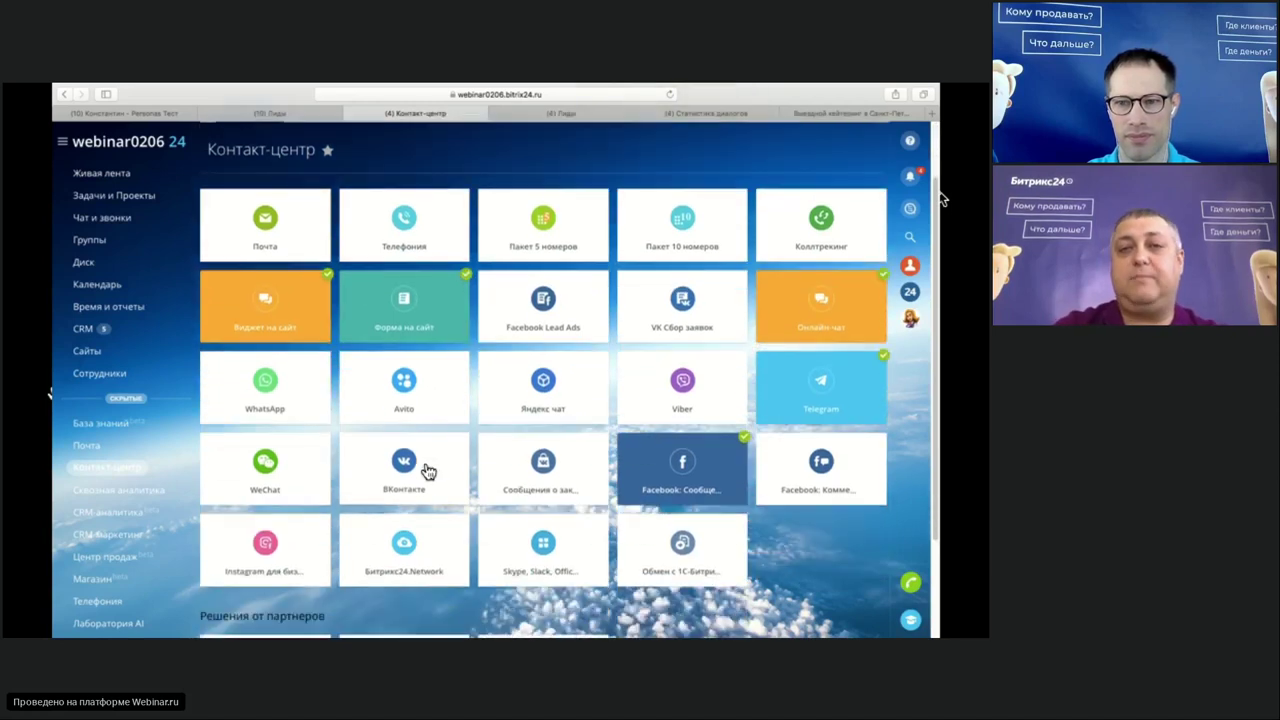
mouse_move(375, 607)
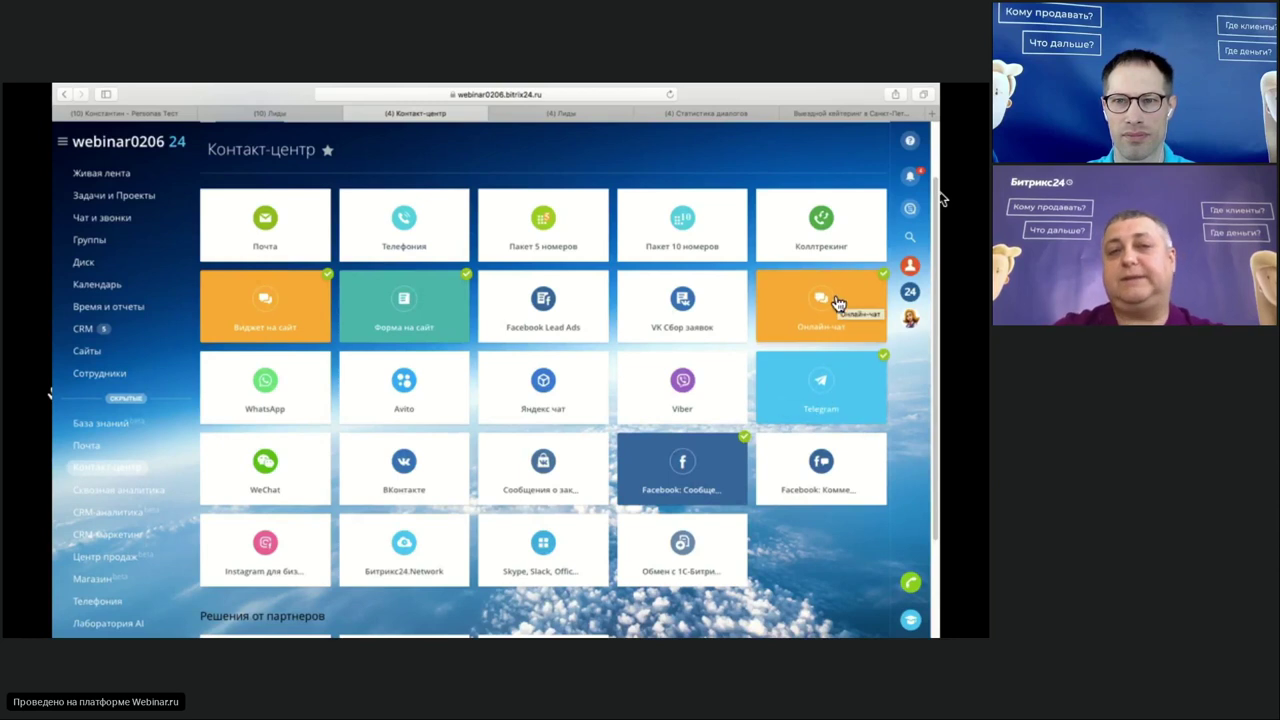
Step: Open the settings of the open line used by the connected Telegram channel and dismiss the three lead notifications
left_click(829, 395)
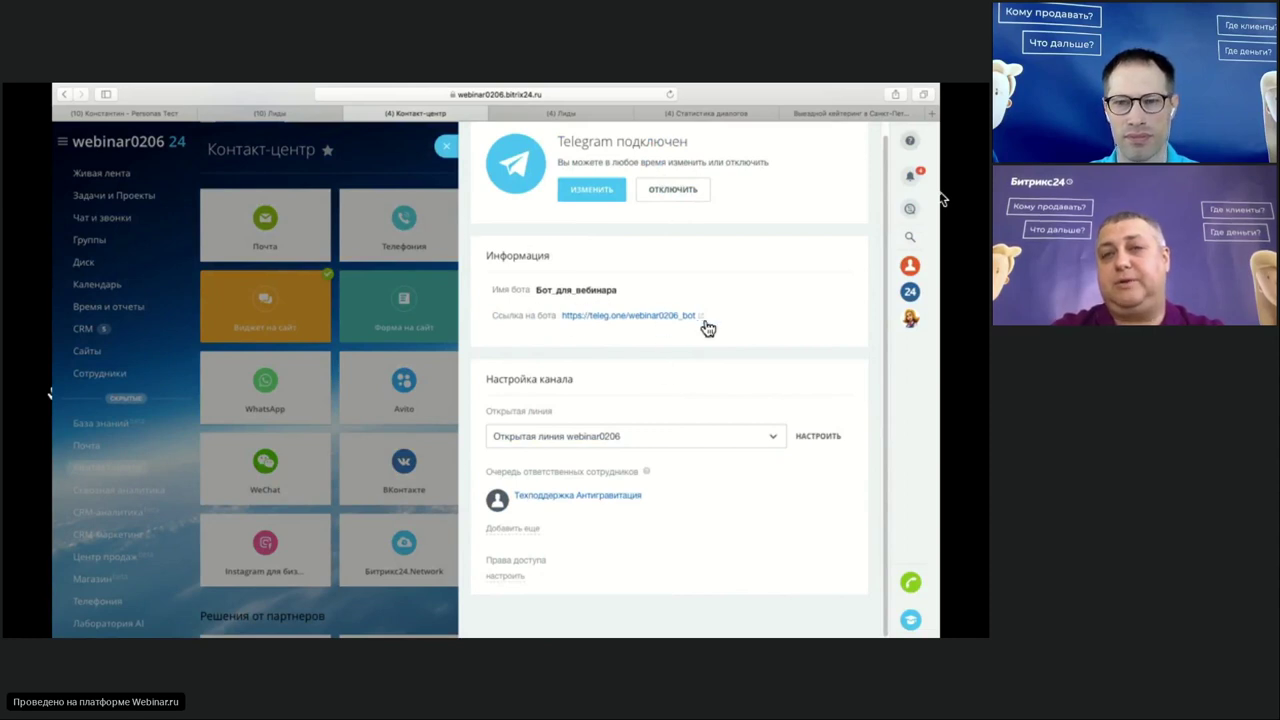
left_click(805, 440)
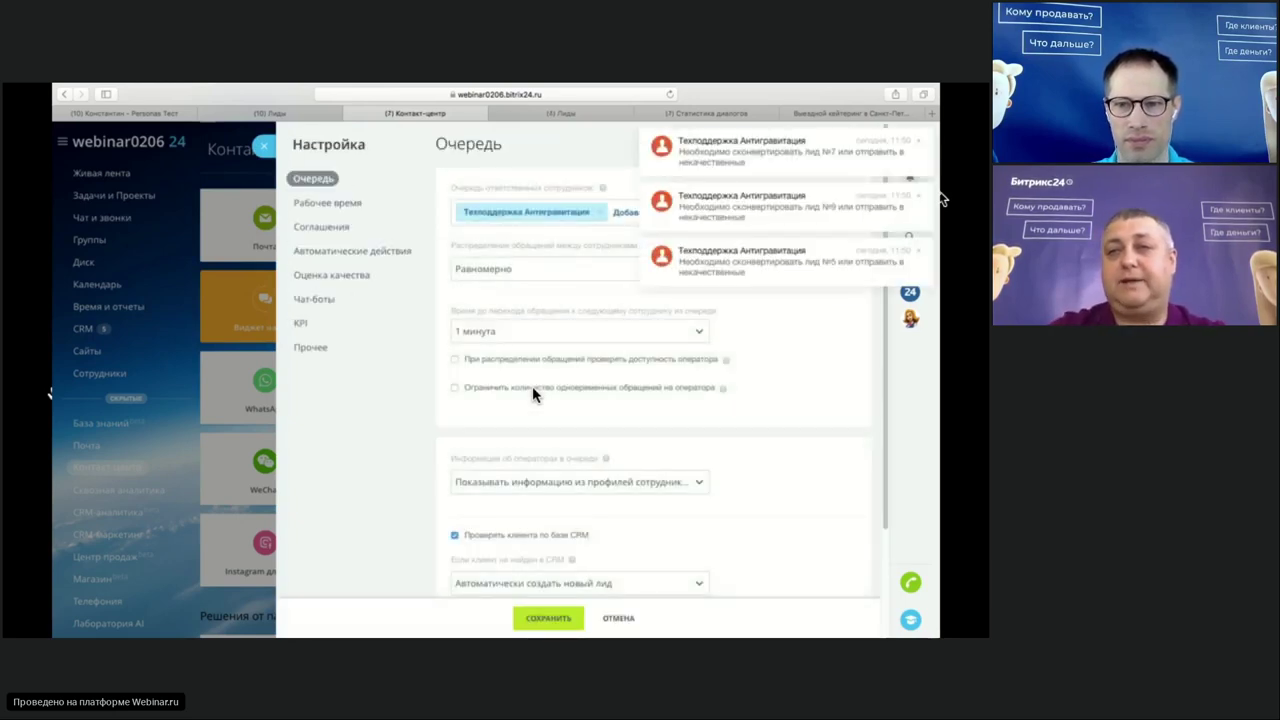
left_click(919, 146)
left_click(919, 201)
left_click(920, 252)
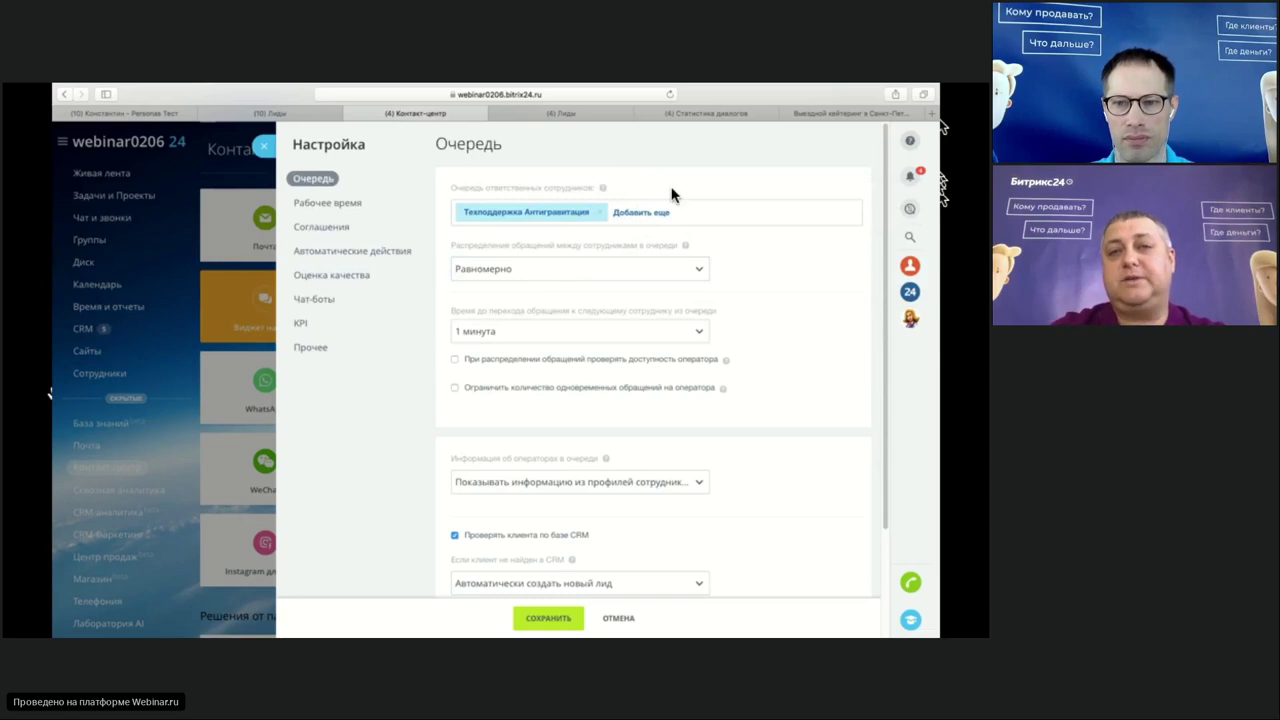
Step: Examine the queue's options for distributing requests and for the time before passing to another employee, and close the Telegram channel settings
left_click(668, 277)
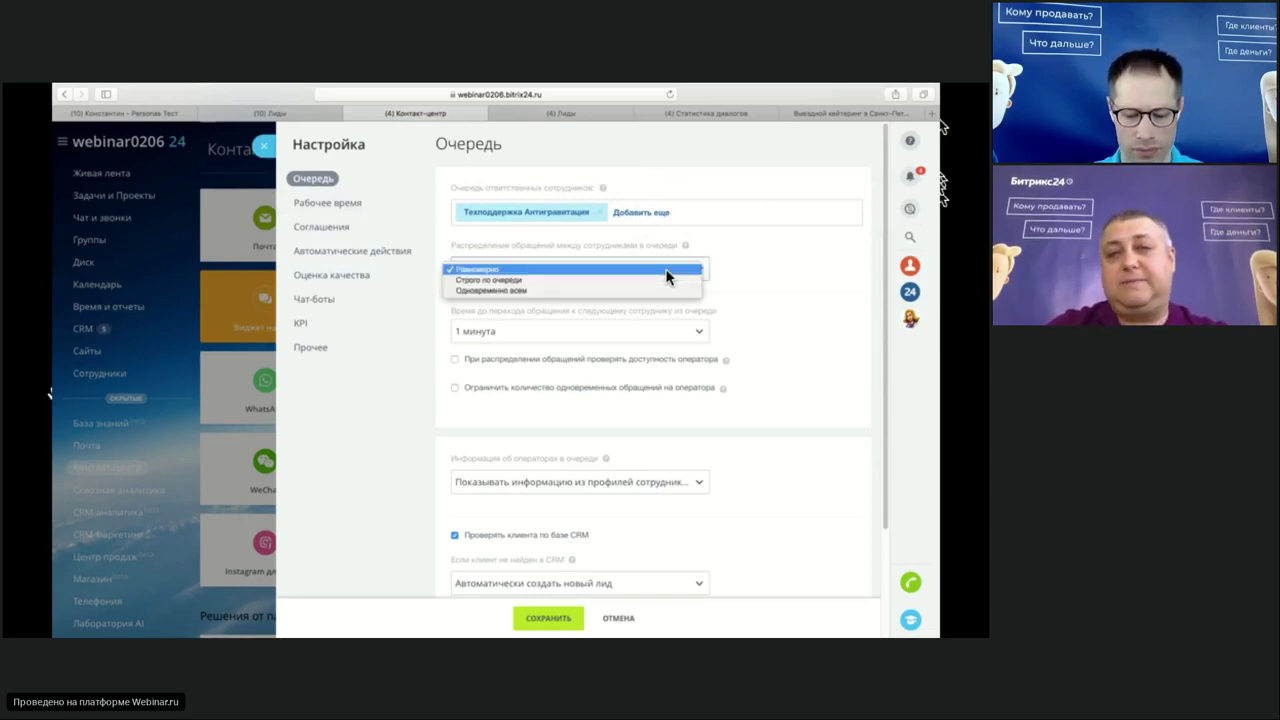
left_click(752, 276)
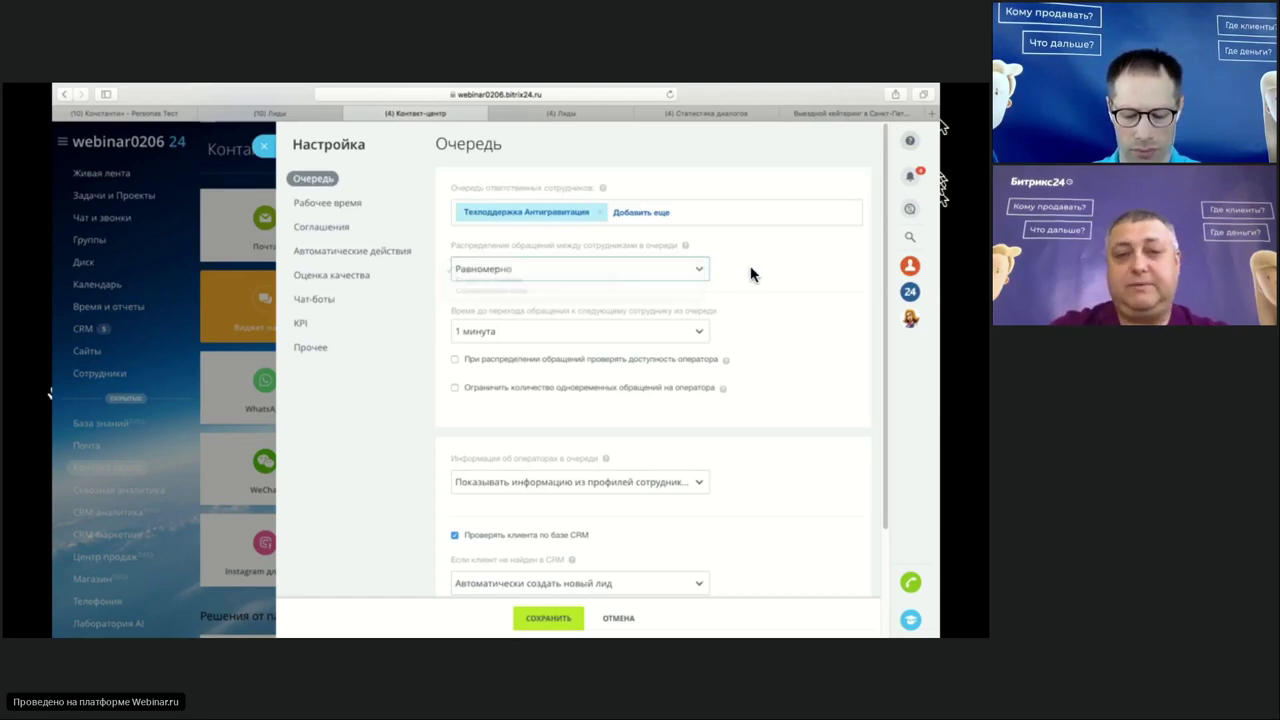
left_click(644, 340)
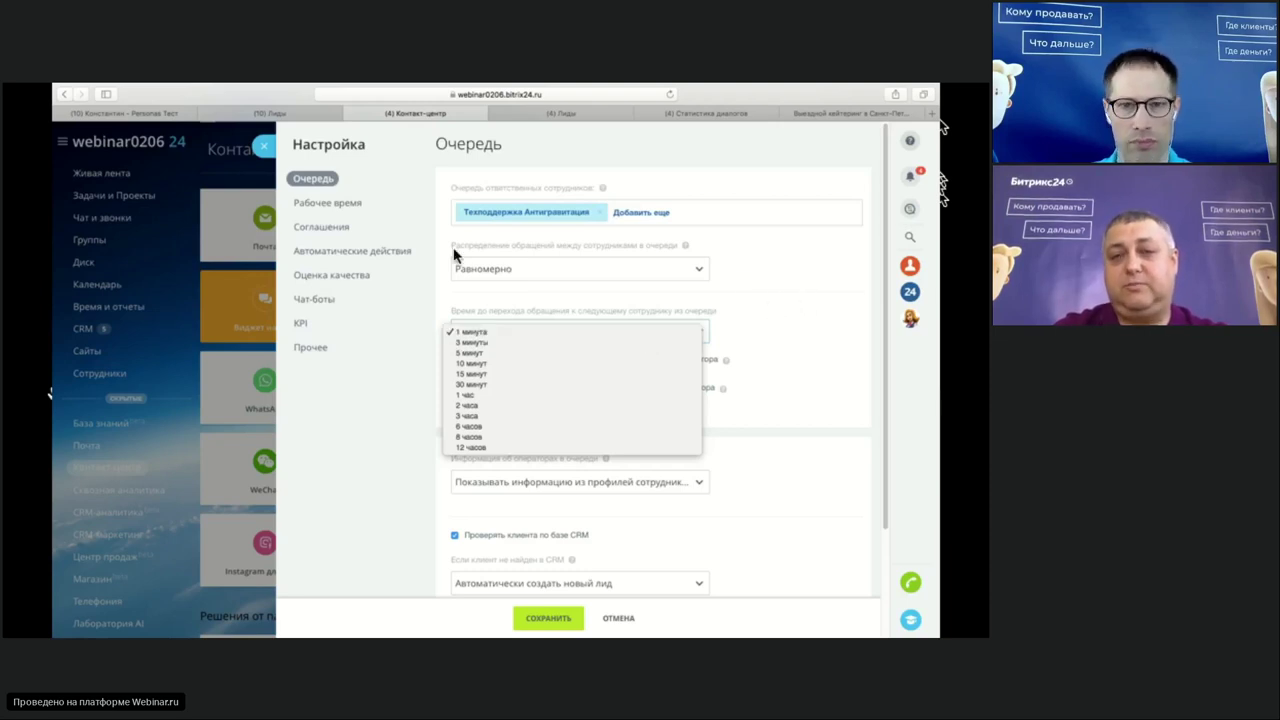
left_click(756, 290)
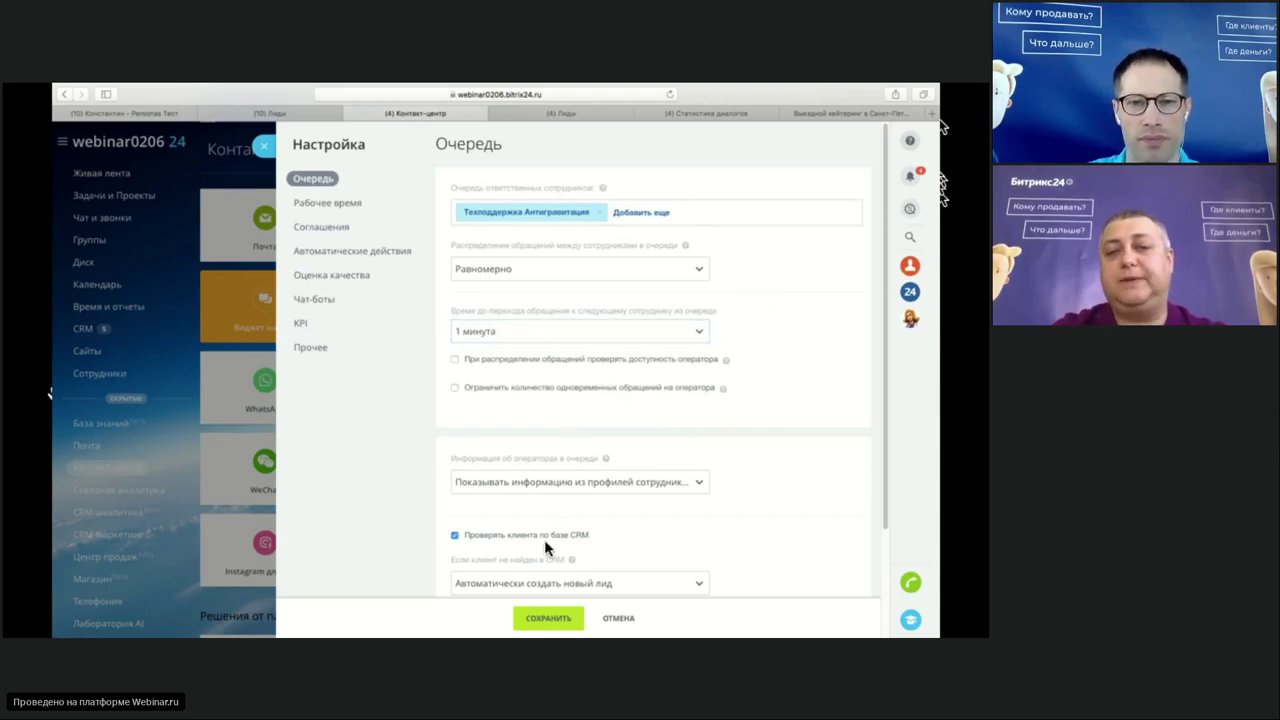
scroll(534, 535, "down", 1)
scroll(534, 535, "up", 1)
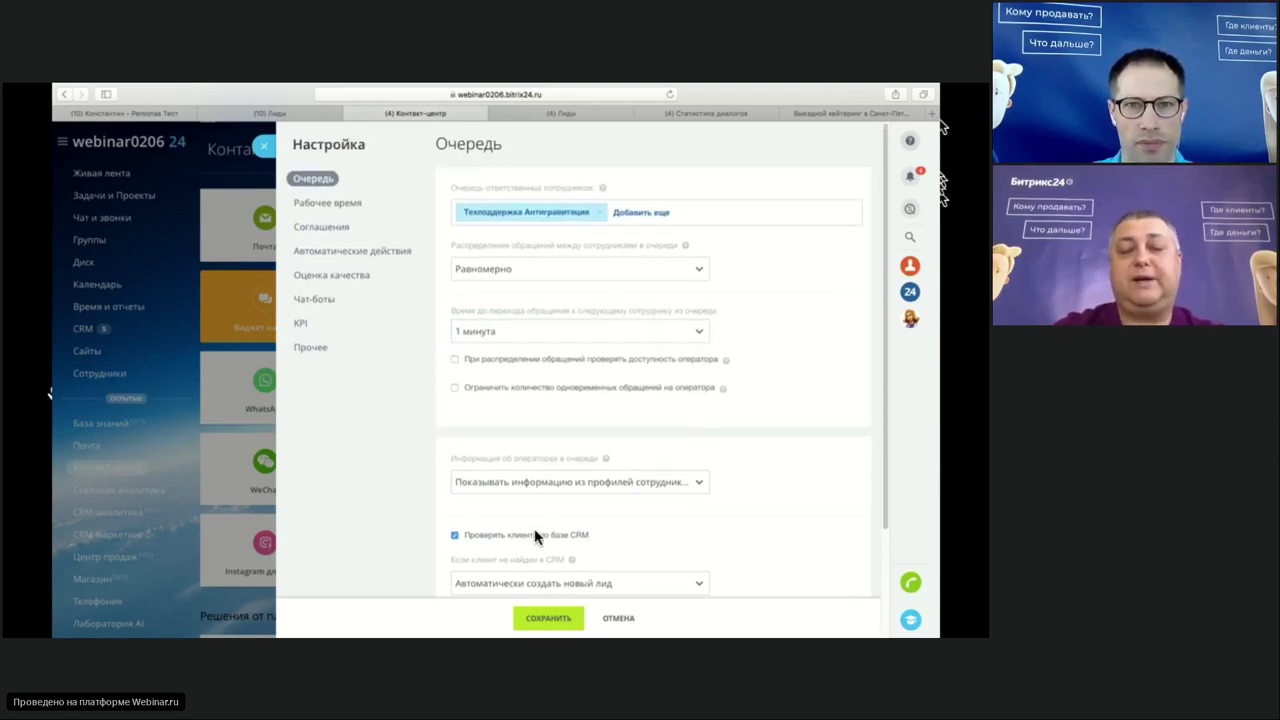
left_click(266, 149)
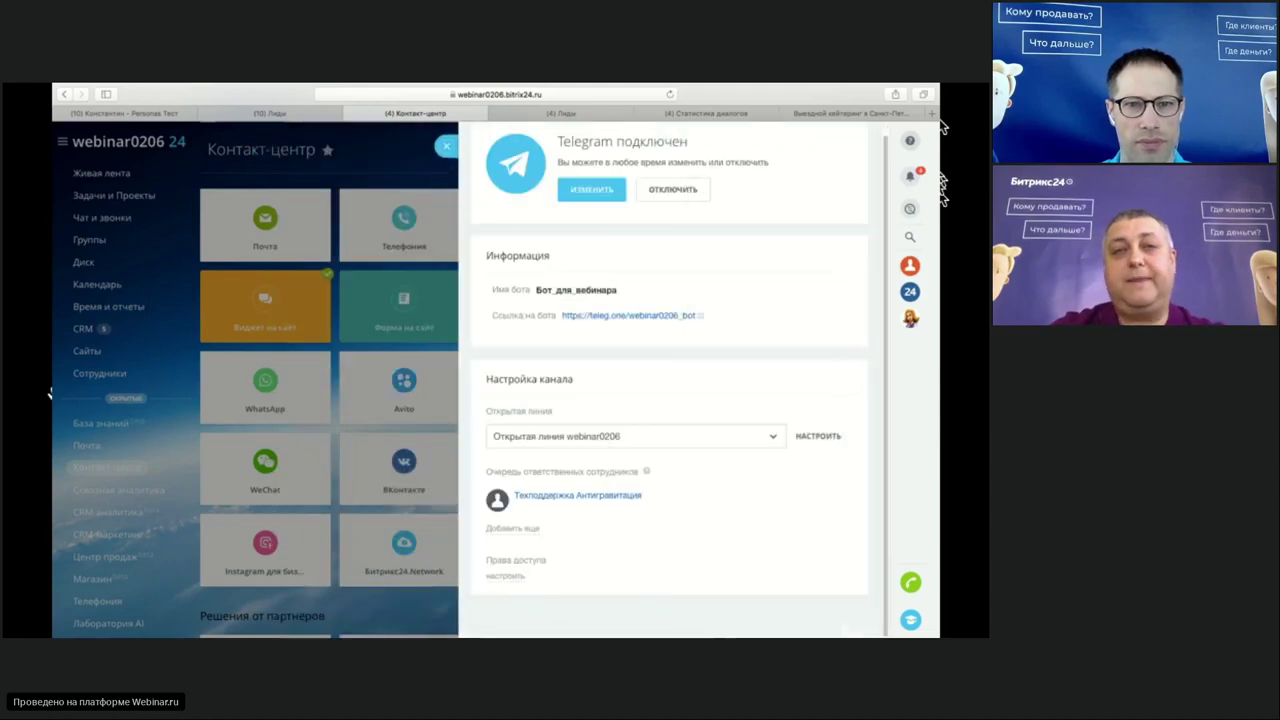
left_click(446, 146)
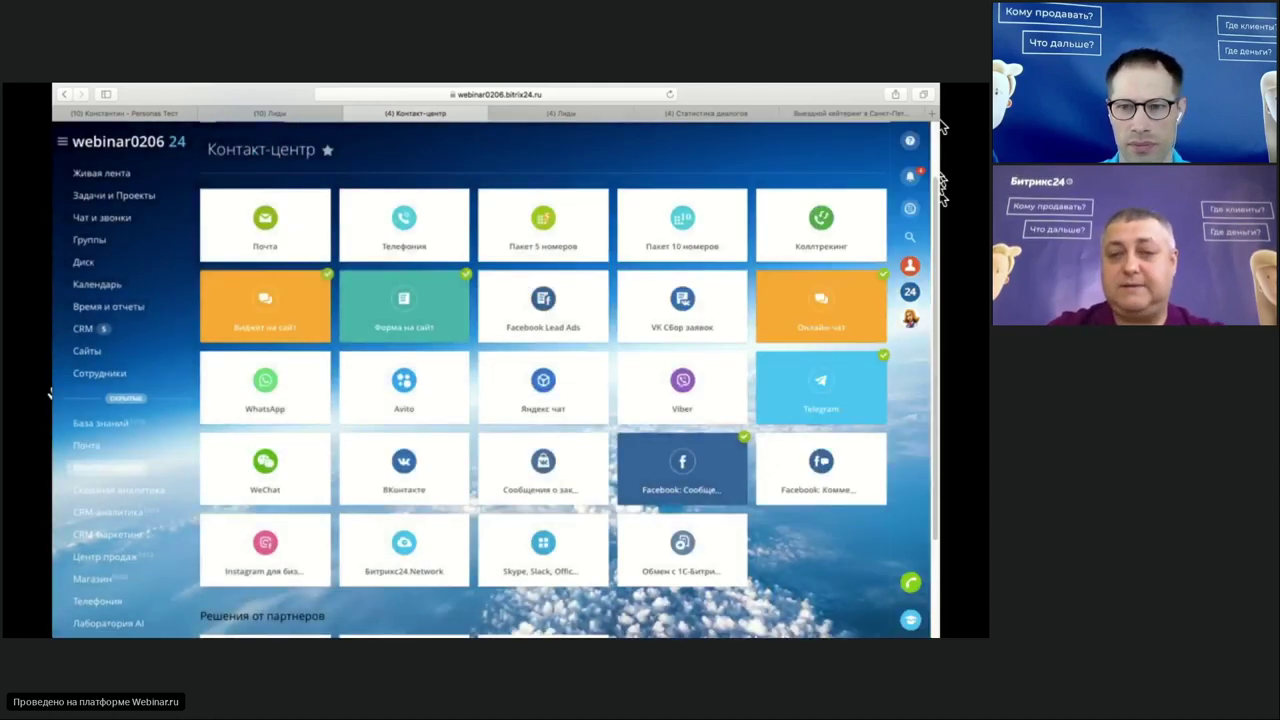
Step: Switch to Telegram Desktop and start the chat with the bot Бот_для_вебинара
mouse_move(745, 618)
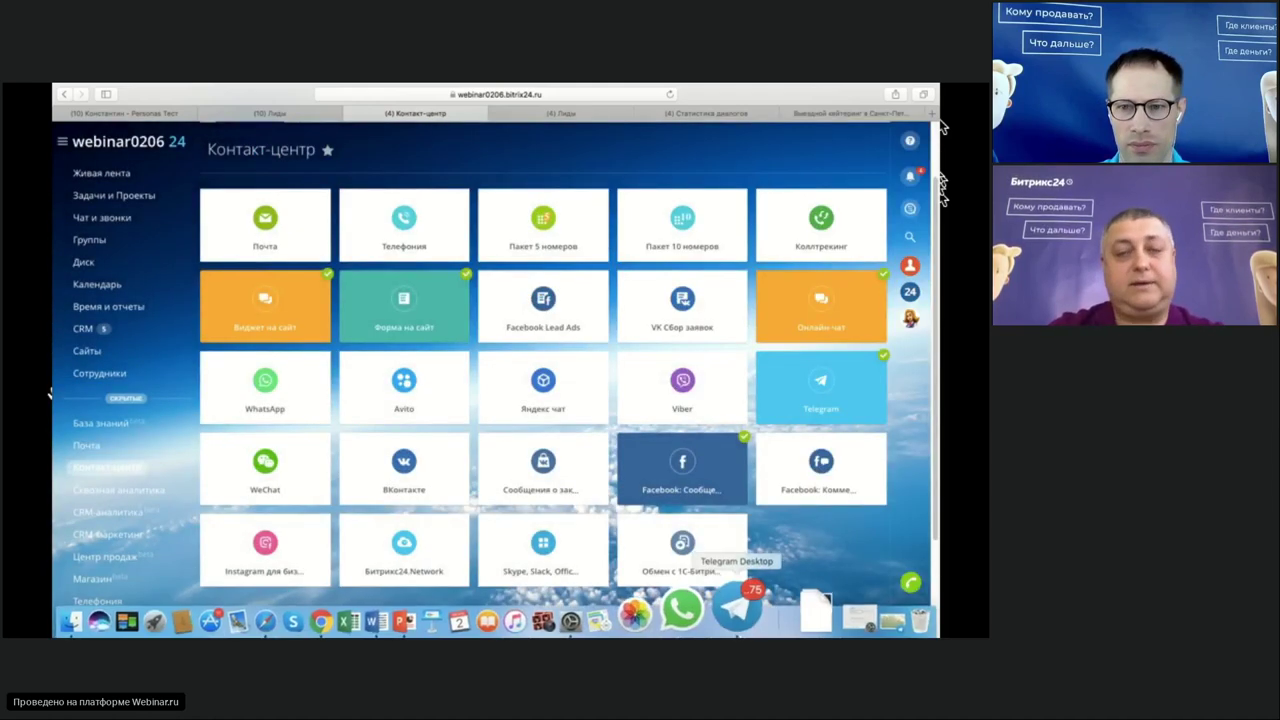
left_click(744, 614)
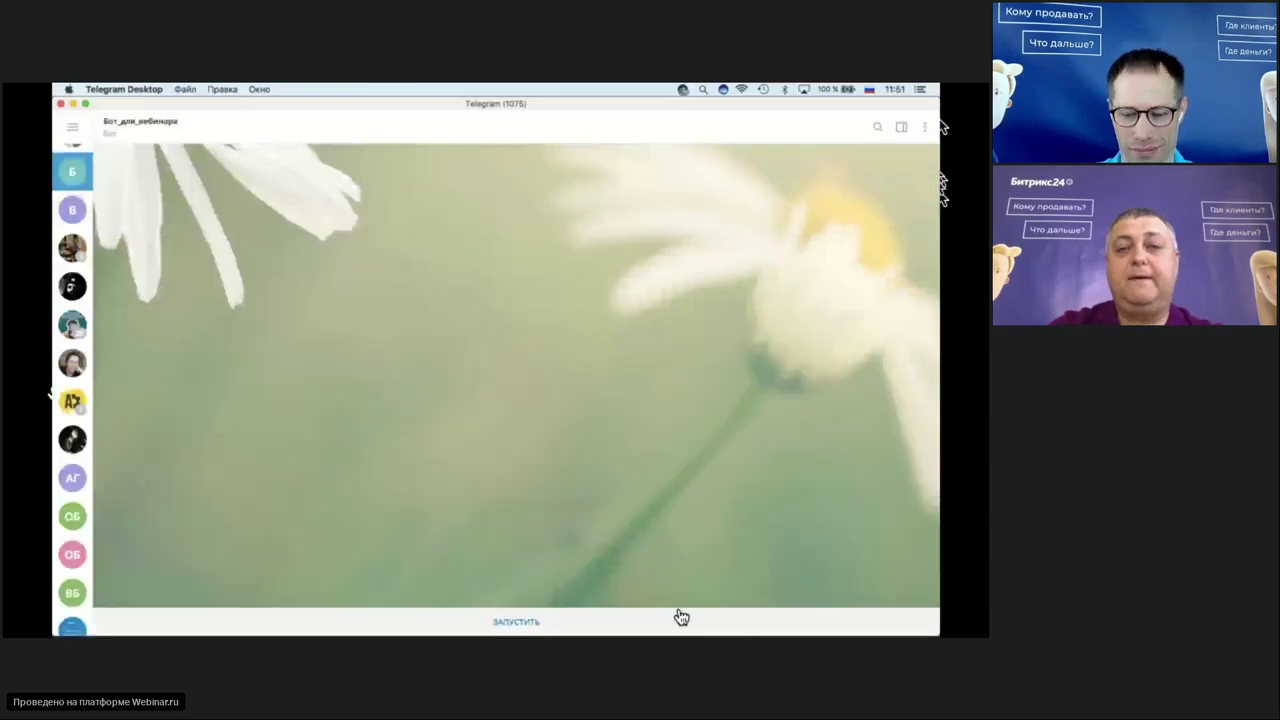
left_click(517, 623)
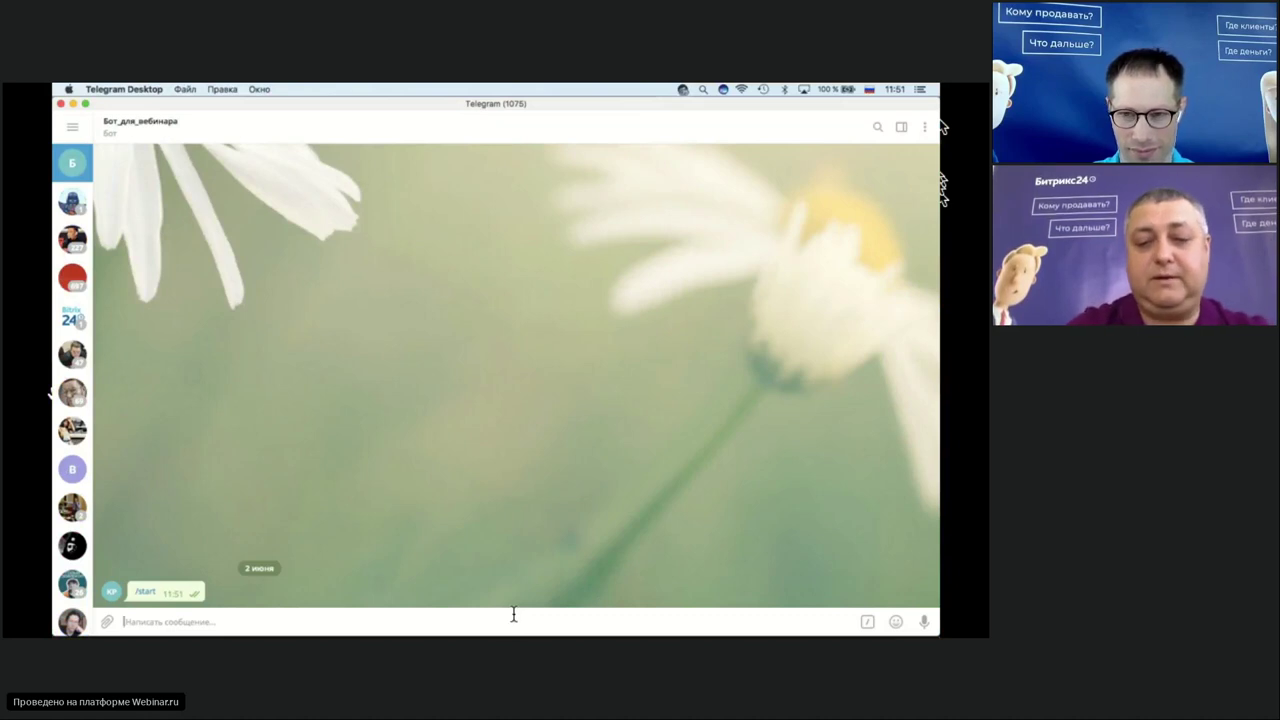
Step: Send the bot two separate messages: "Добрый день!" and "Сколько стоит?"
type("Добрый д")
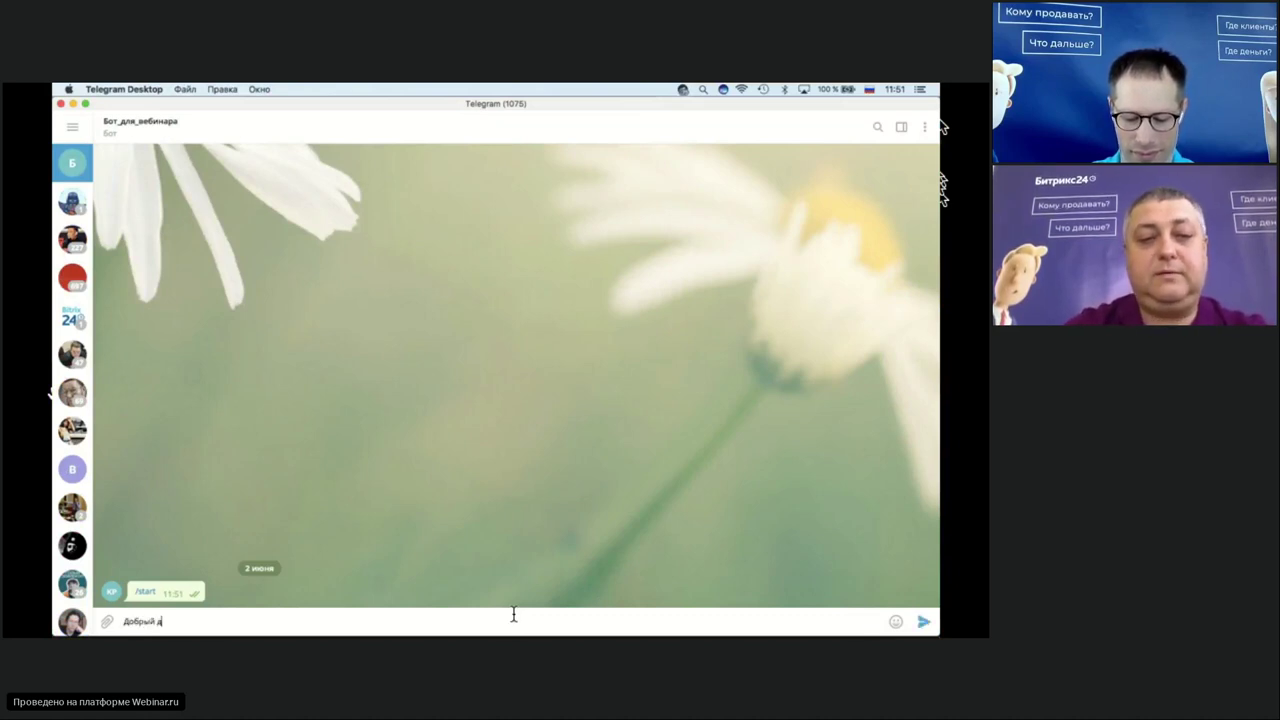
type("ень!")
key("Return")
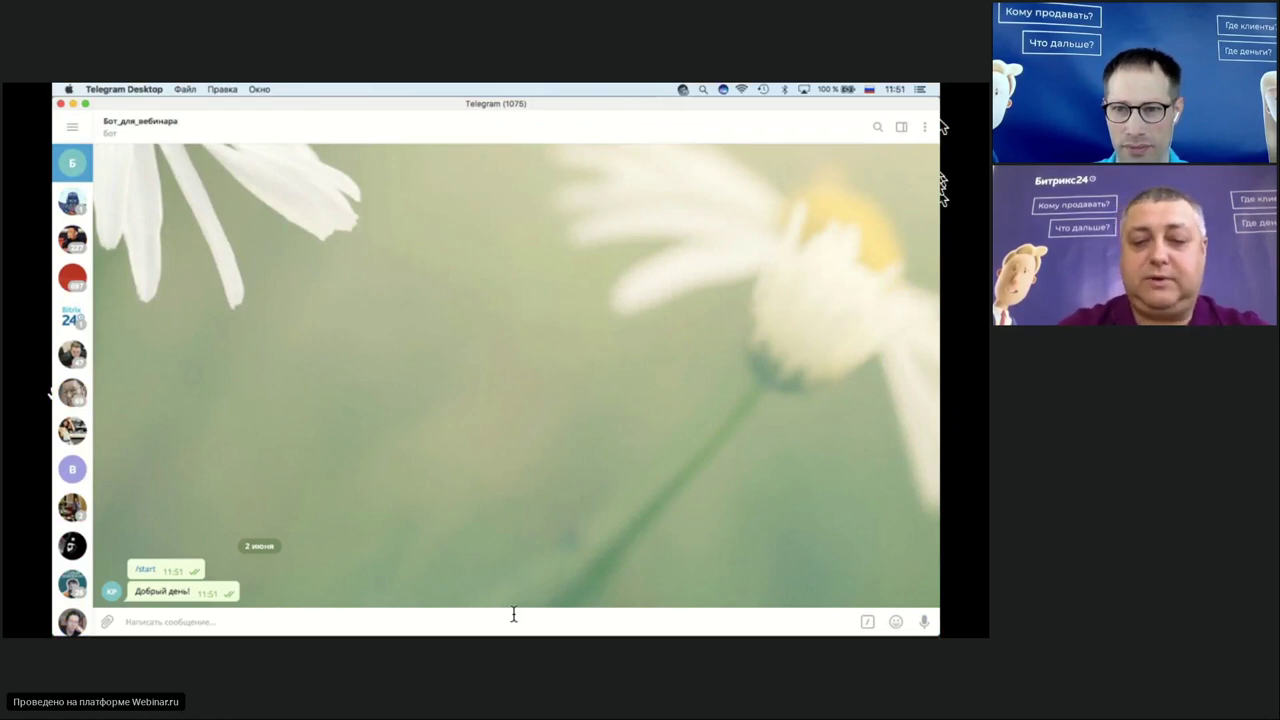
type("Сколько стои")
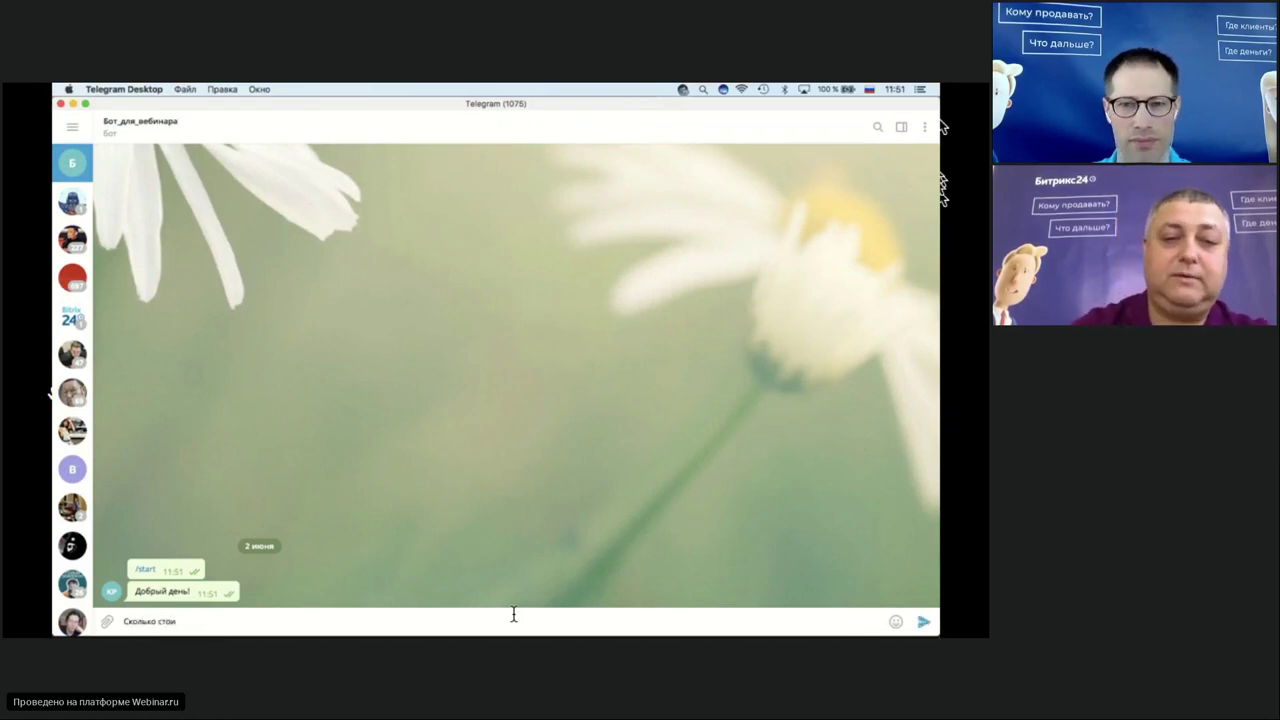
type("т?")
key("Return")
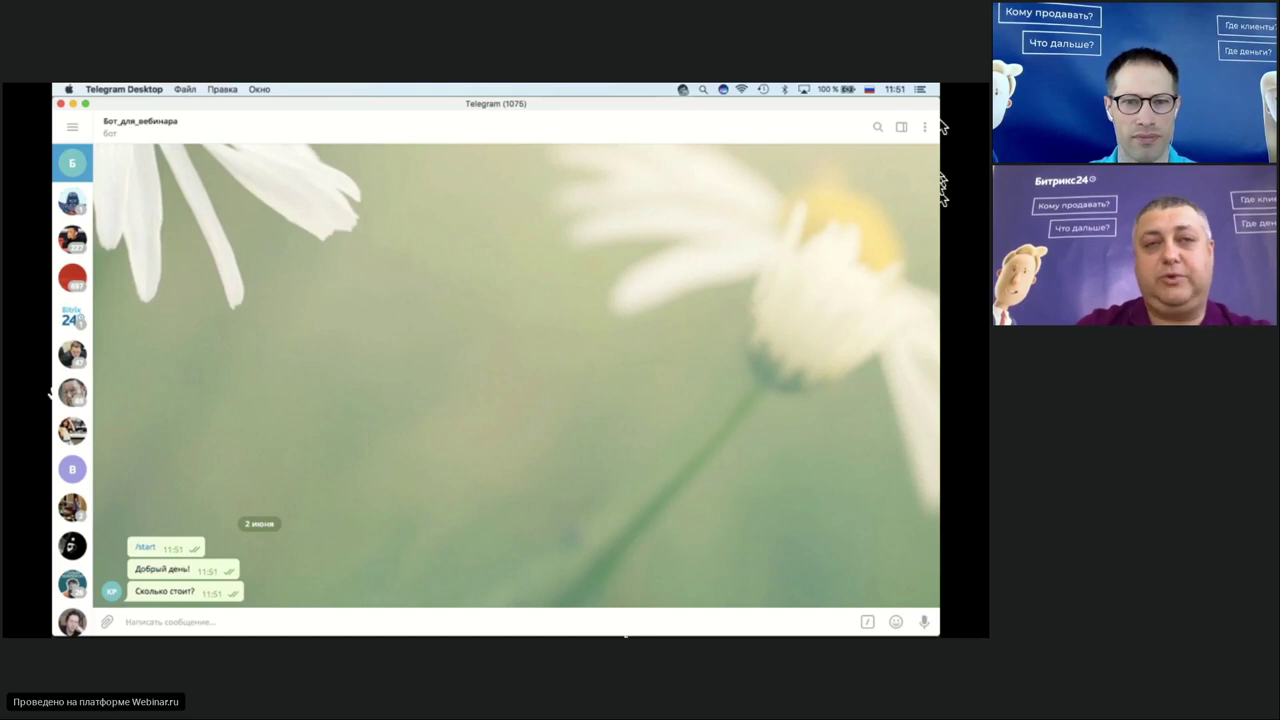
Step: Return to the portal in Safari and open Telegram dialog №9 from the Контакт-центр's list of dialogs
mouse_move(610, 615)
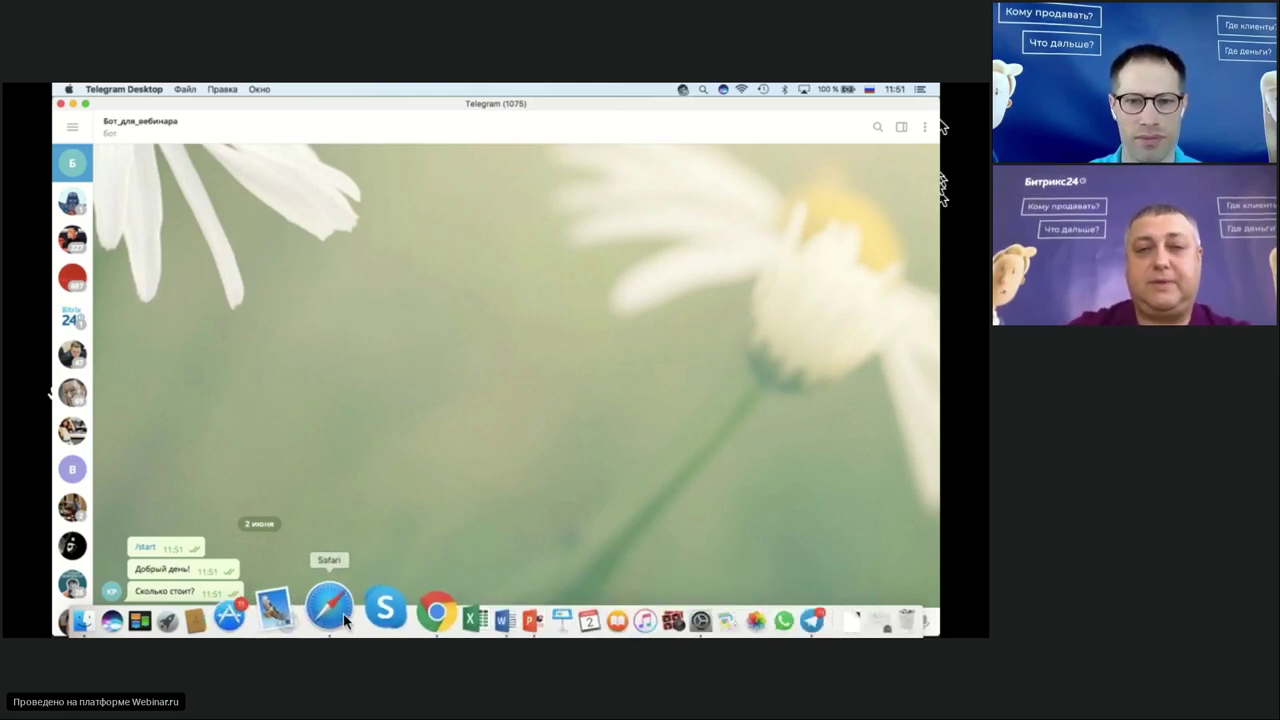
left_click(343, 616)
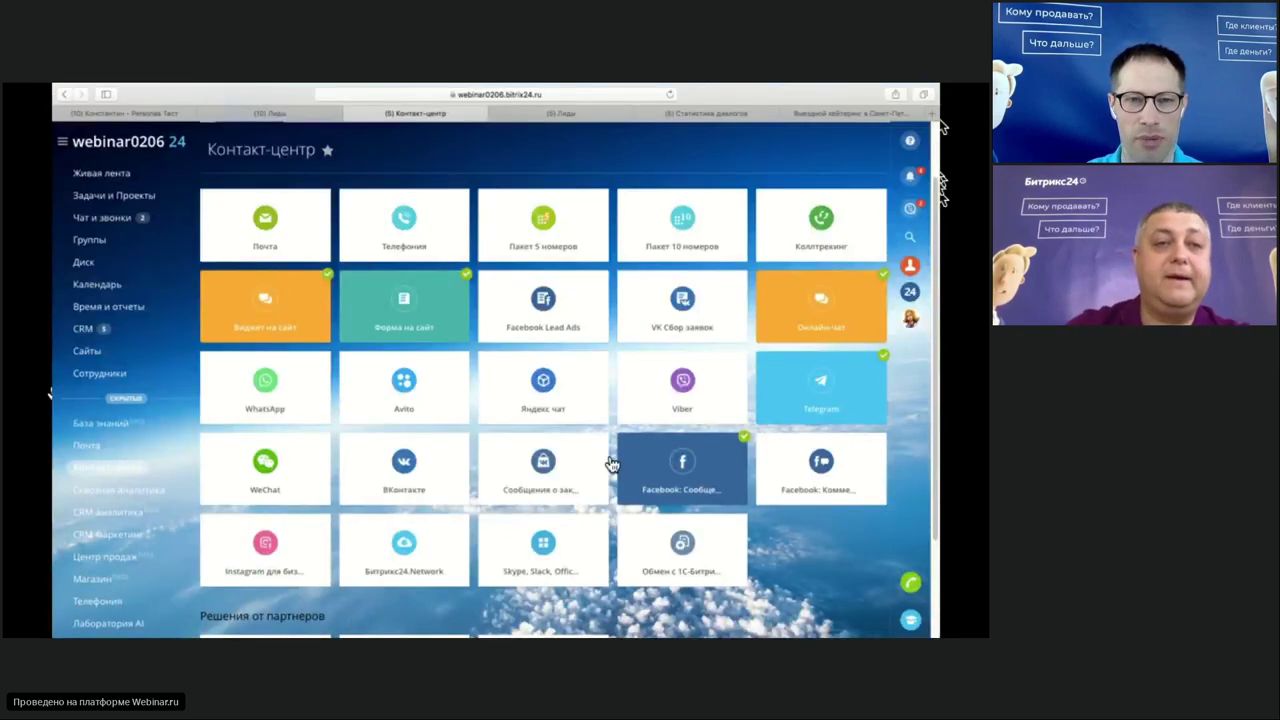
left_click(86, 332)
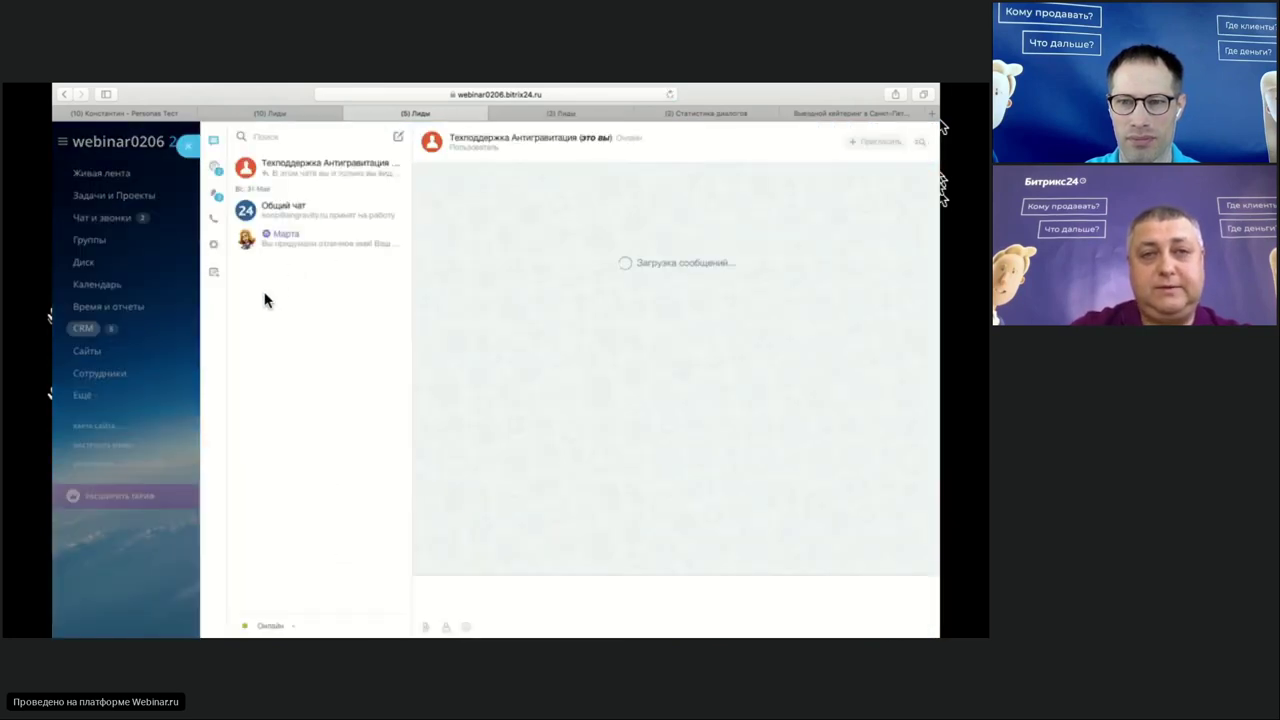
left_click(186, 145)
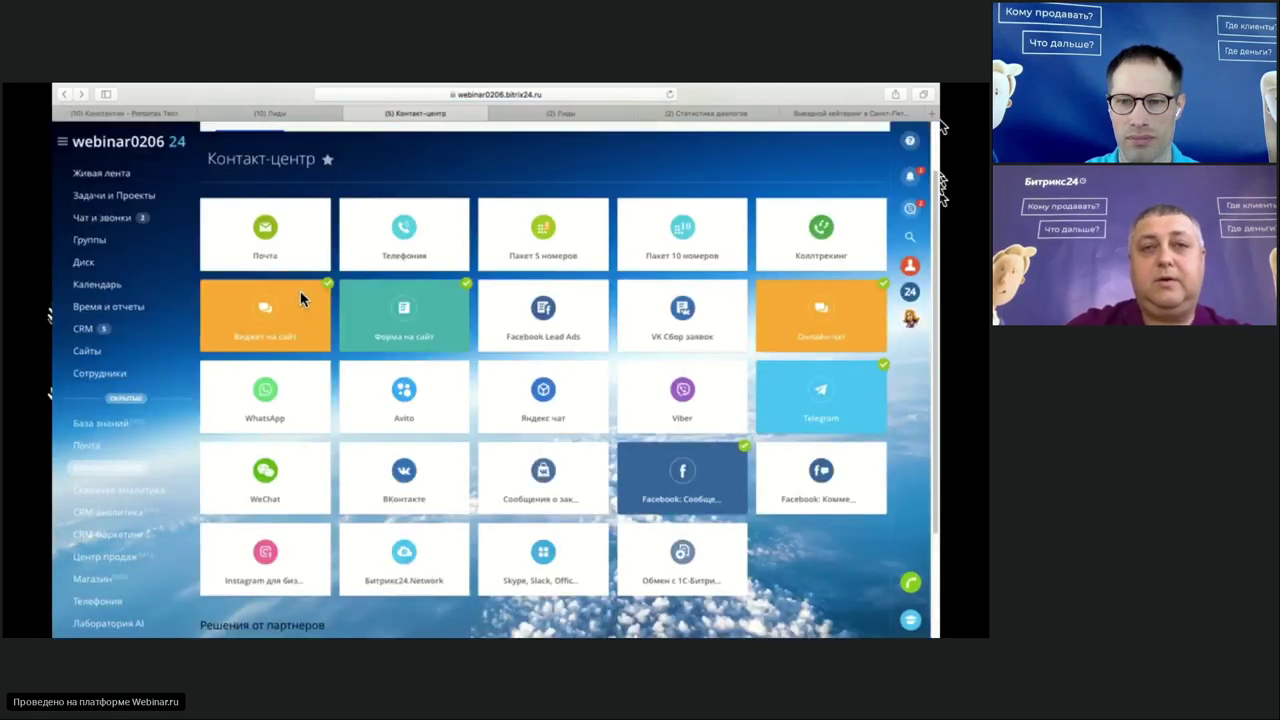
left_click(333, 183)
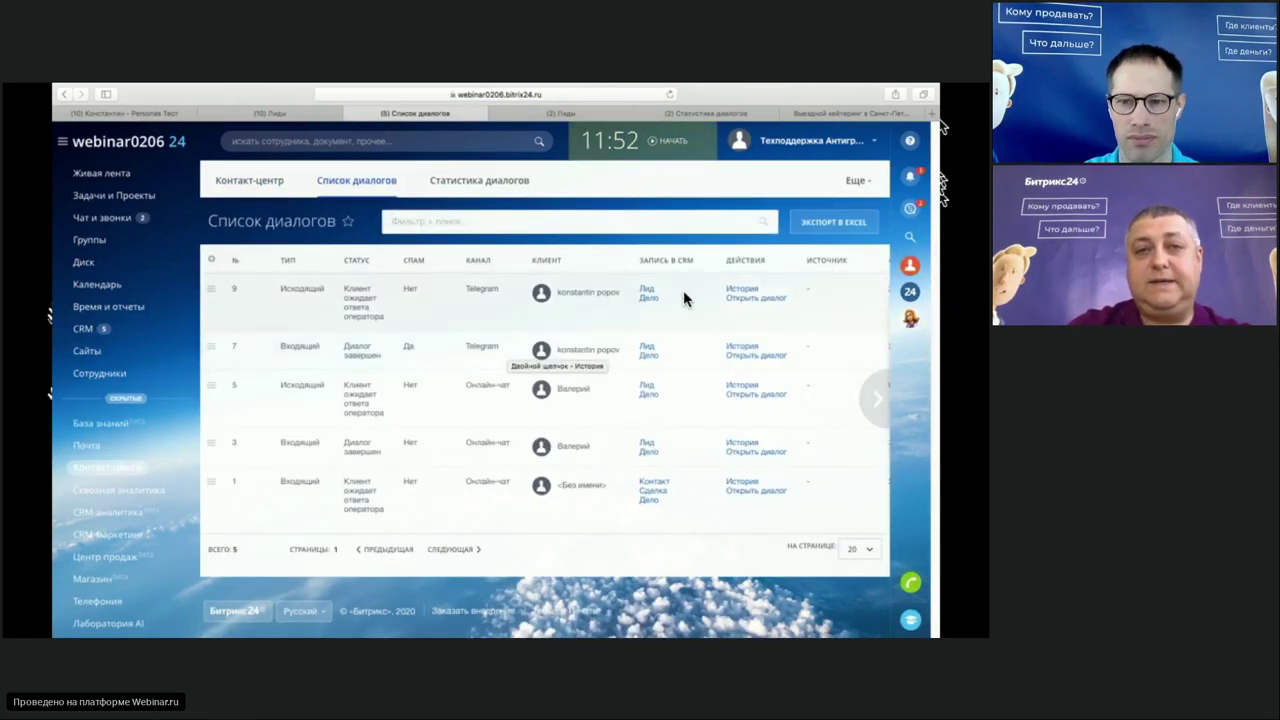
left_click(748, 298)
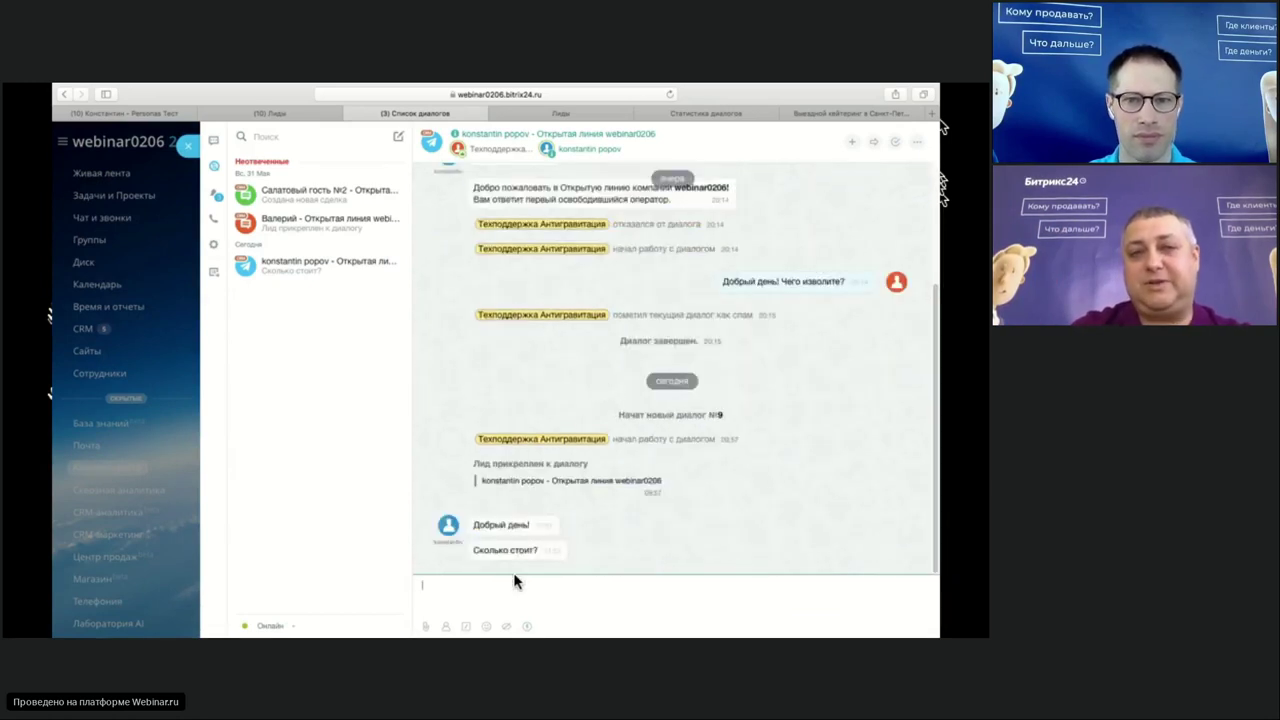
Step: Review the earlier messages in Telegram dialog №9 and send the customer the reply "Цена прекрасная!"
scroll(537, 574, "up", 3)
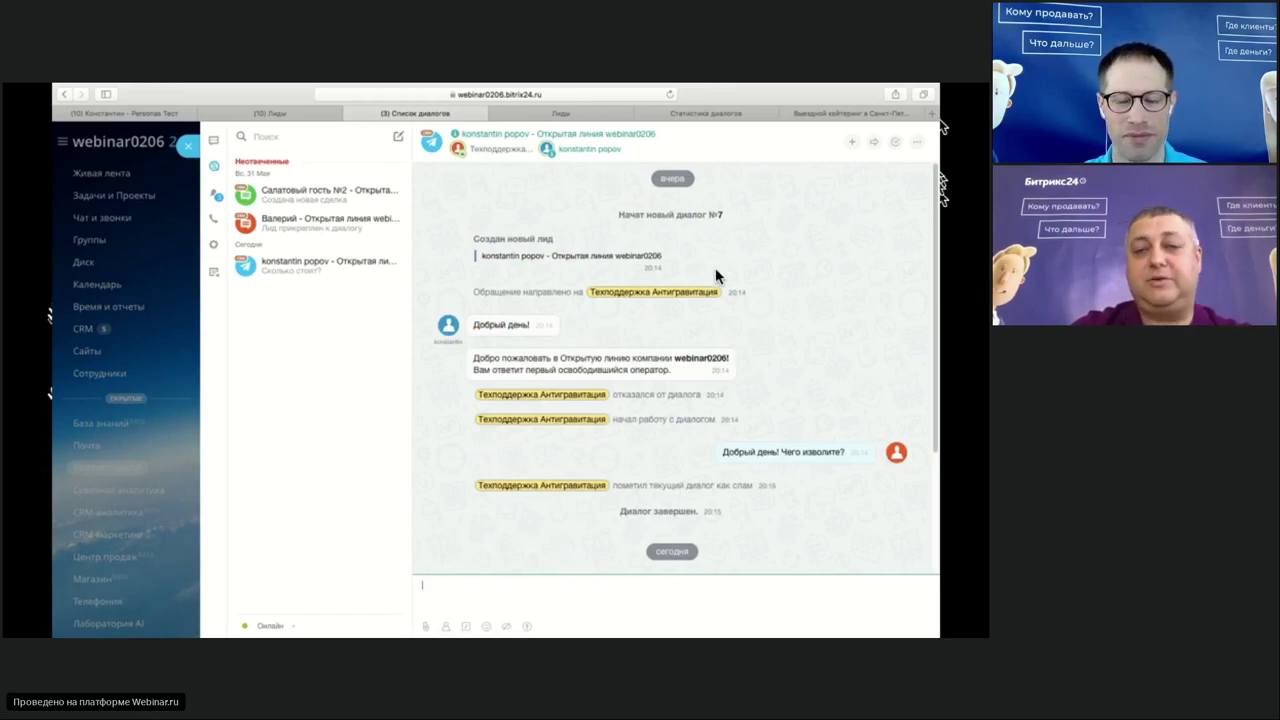
scroll(664, 473, "down", 3)
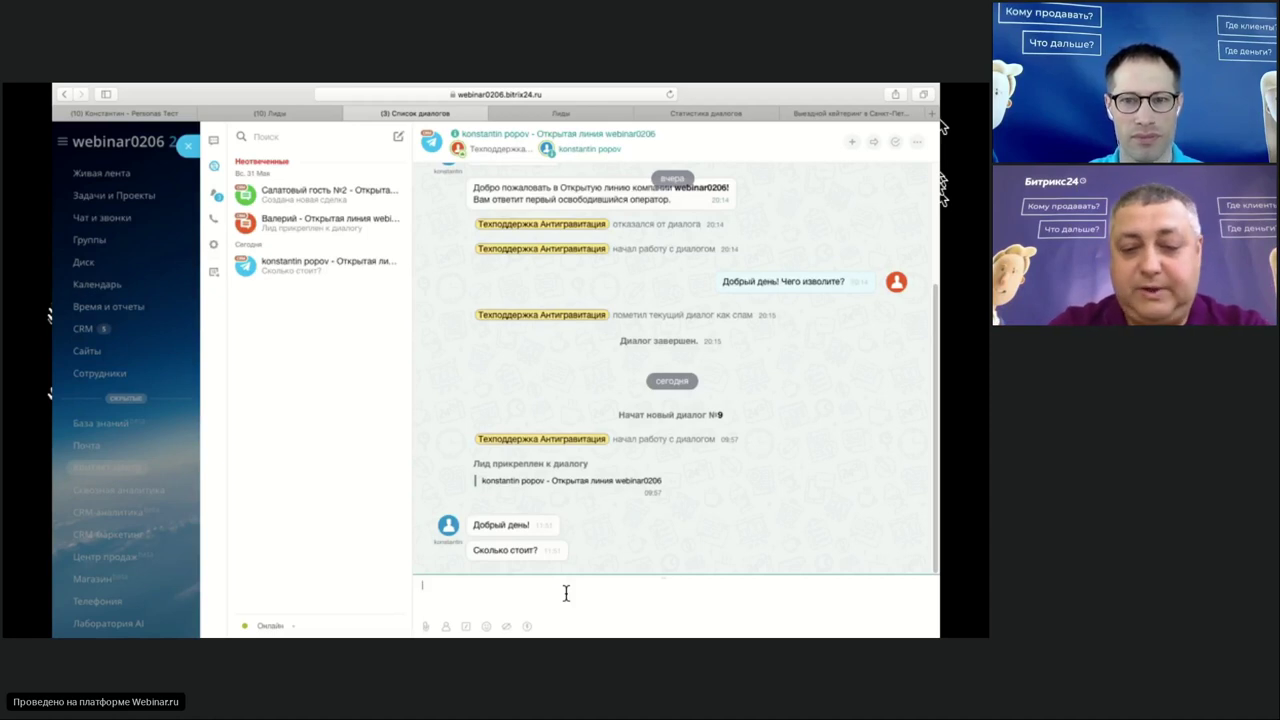
type("Цена прекрасная!")
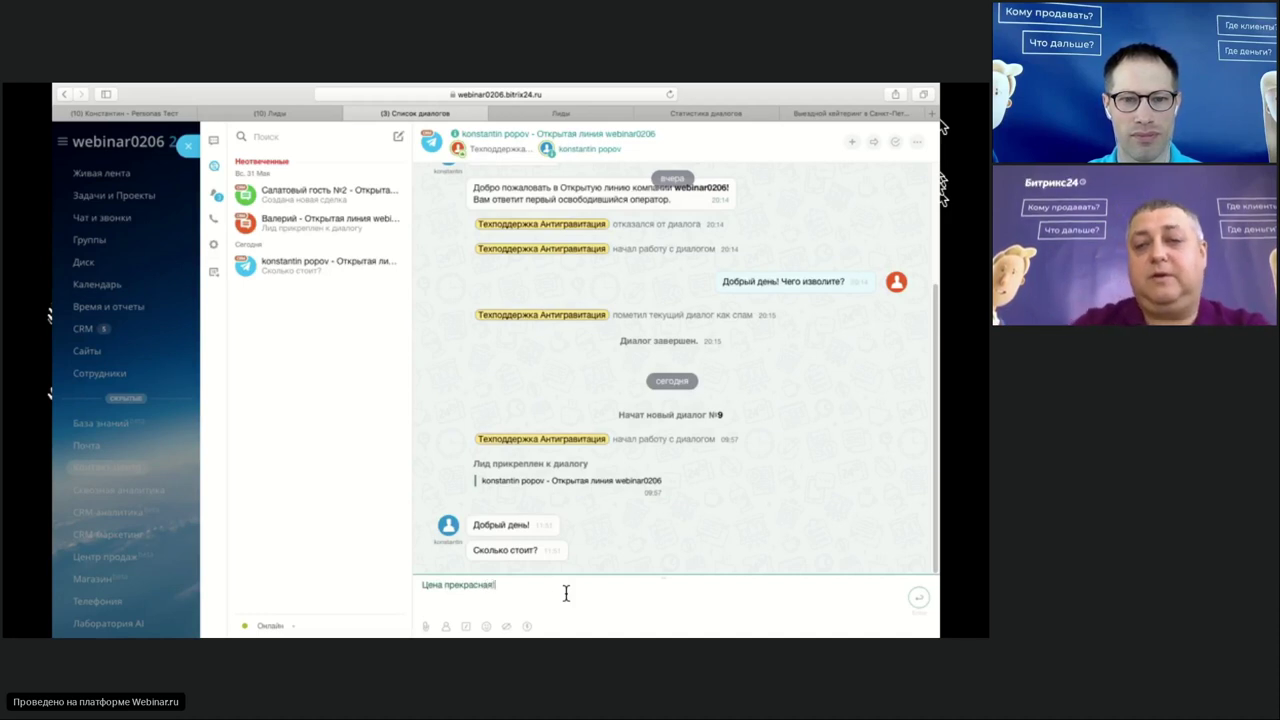
key("Return")
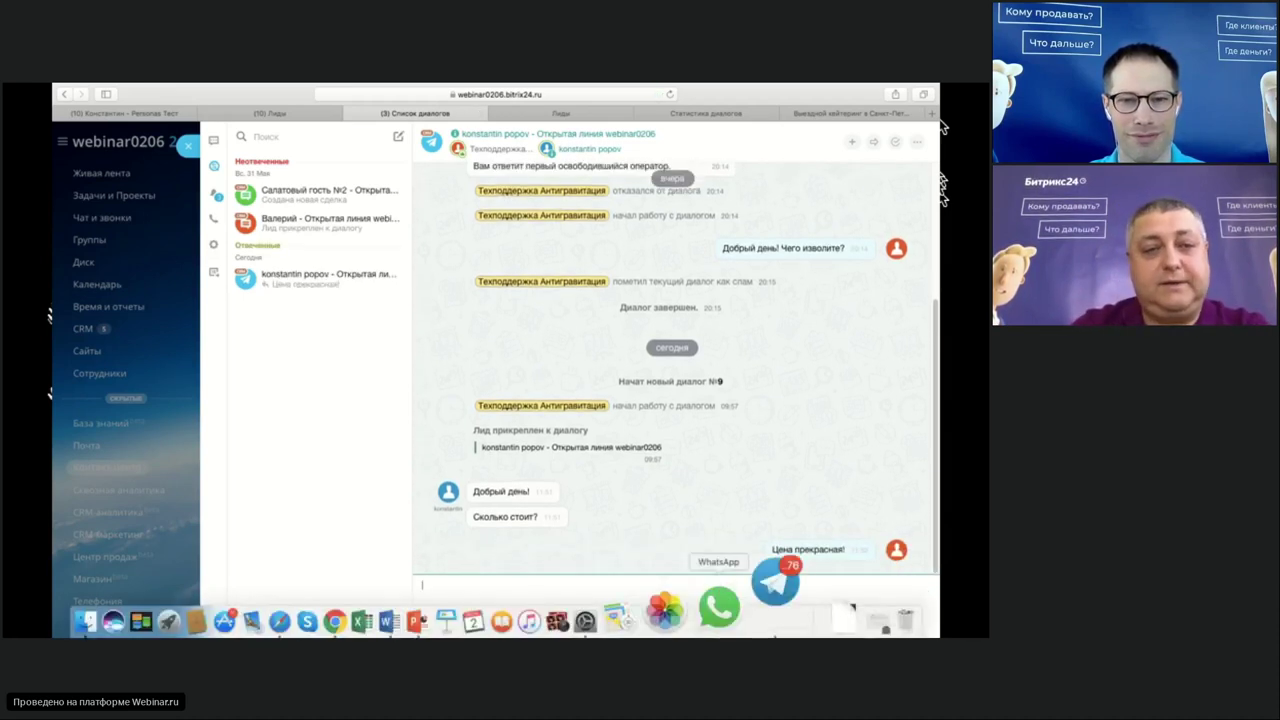
Step: Switch to Telegram Desktop to view the operator's reply in the bot chat, and return to Safari
left_click(753, 604)
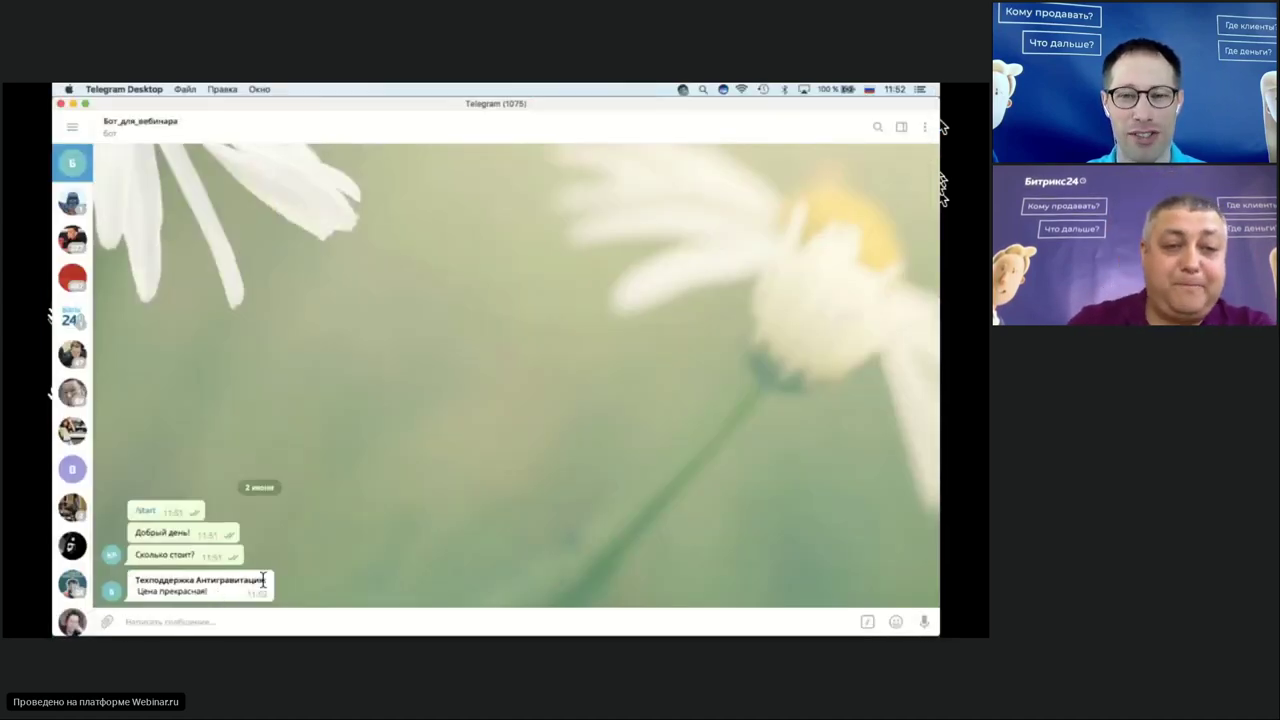
mouse_move(338, 618)
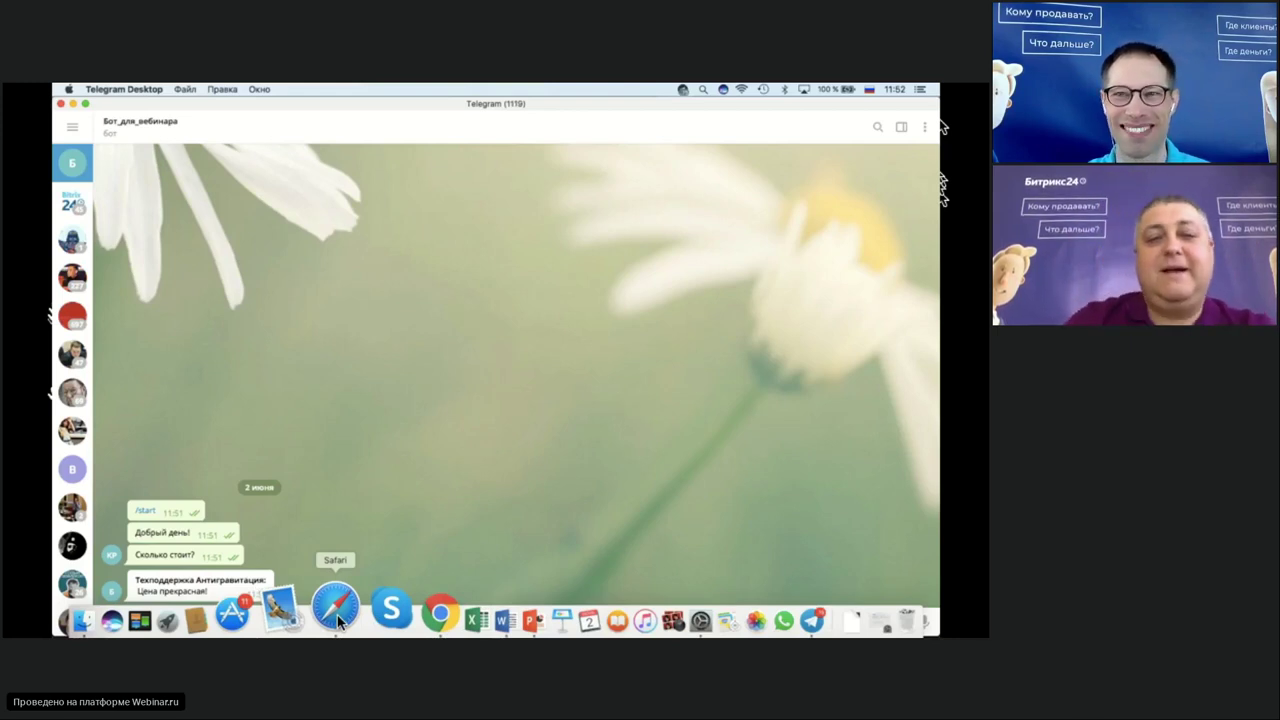
left_click(338, 621)
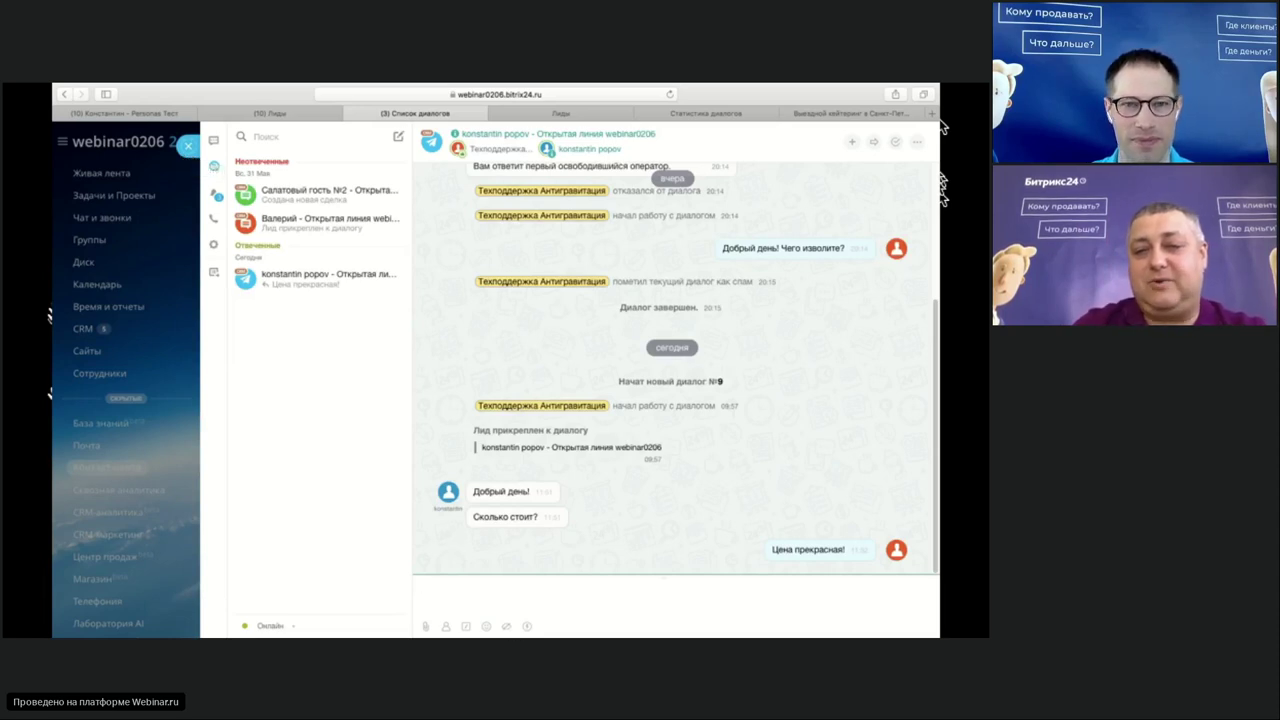
Step: Send "Спасибо!" to the bot in Telegram Desktop and return to the dialog in Safari
mouse_move(502, 636)
left_click(778, 612)
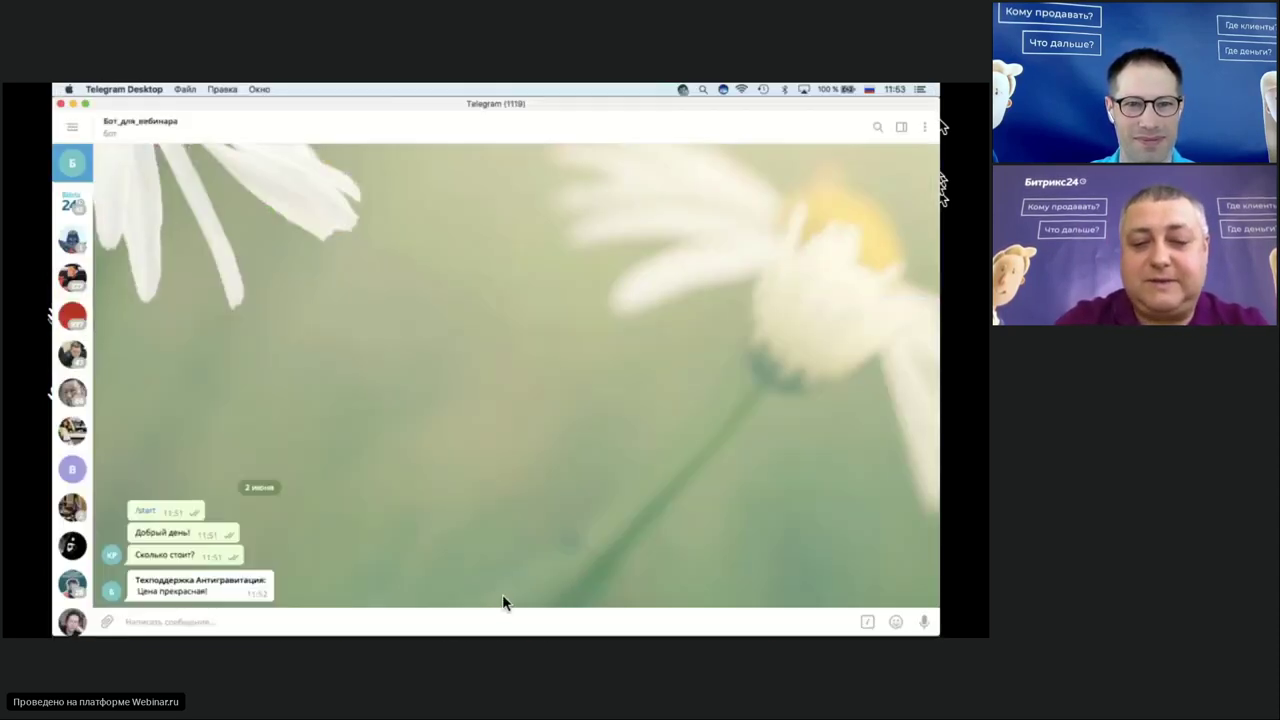
type("спасибо!")
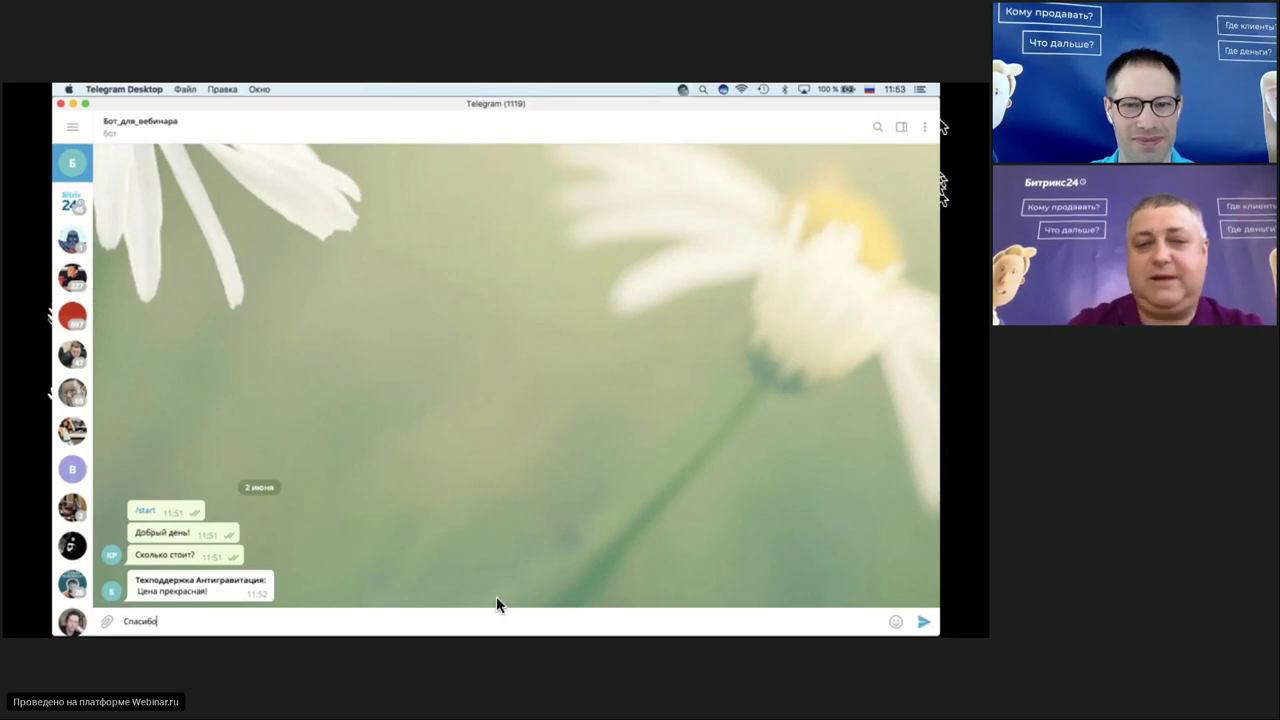
key("Return")
mouse_move(540, 625)
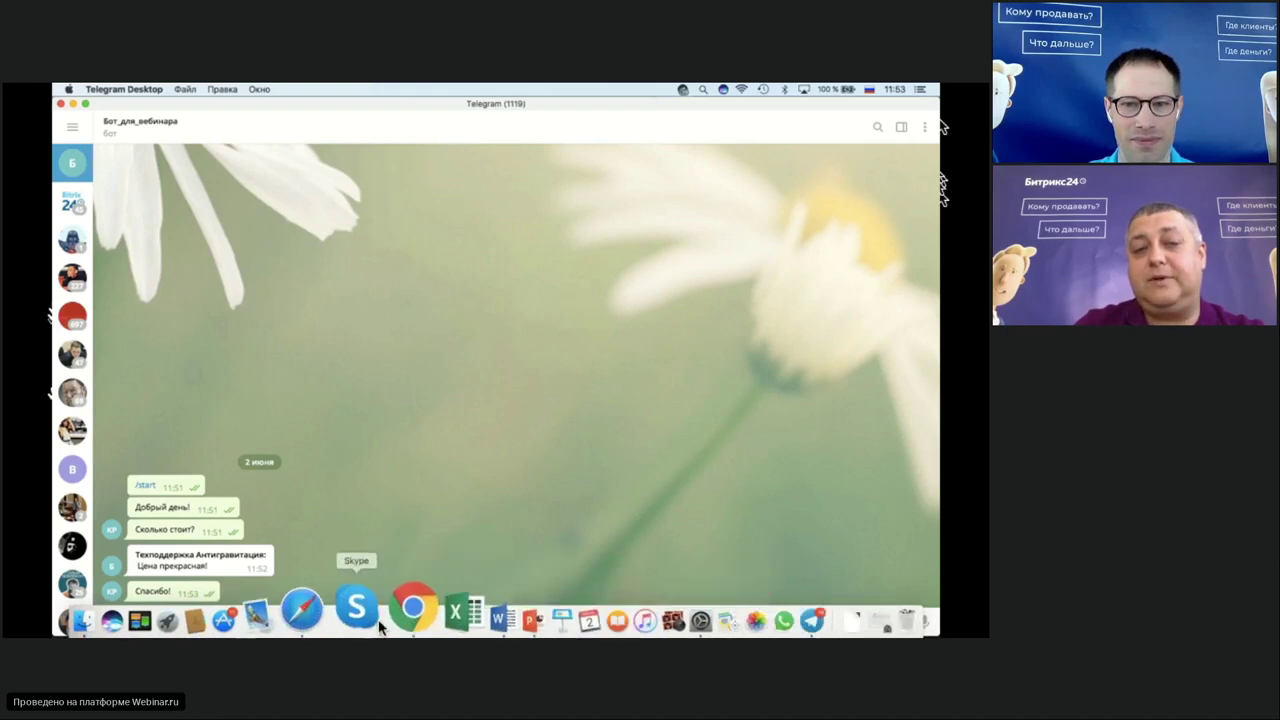
left_click(328, 616)
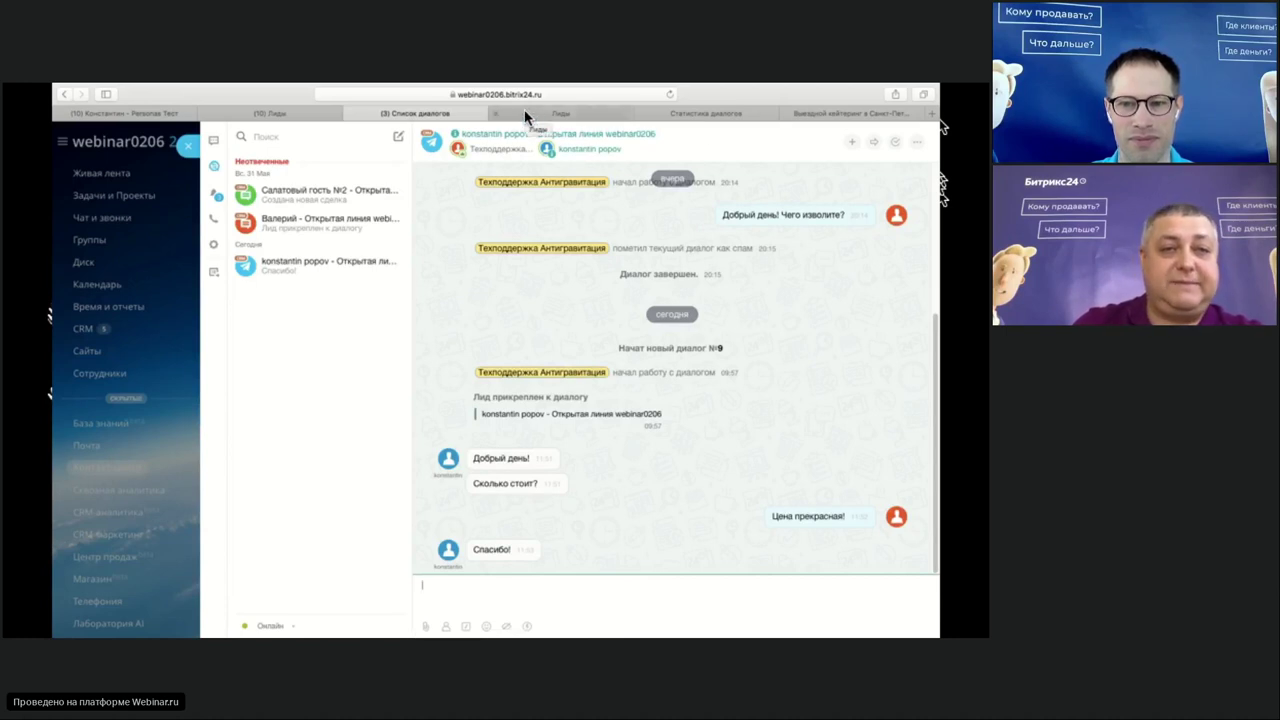
Step: Open the Telegram open line lead from the Лиды list and examine its fields, timeline and linked chat, closing the chat again
left_click(524, 109)
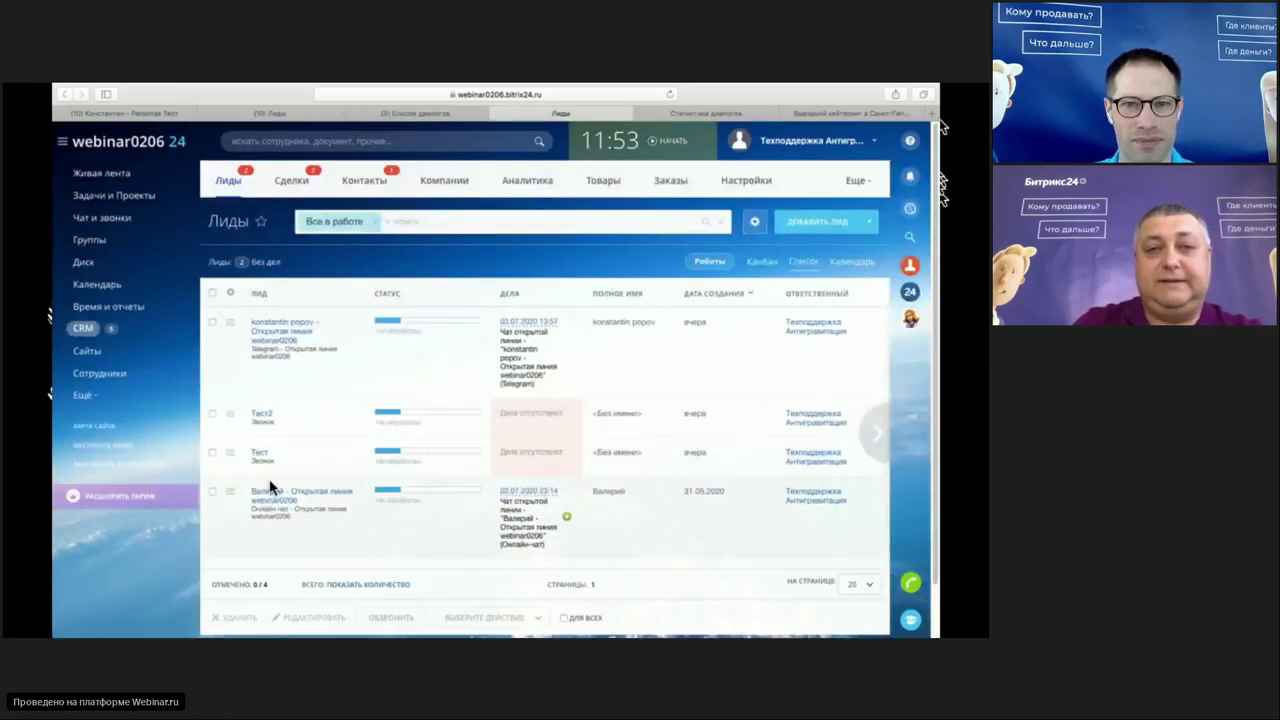
left_click(284, 330)
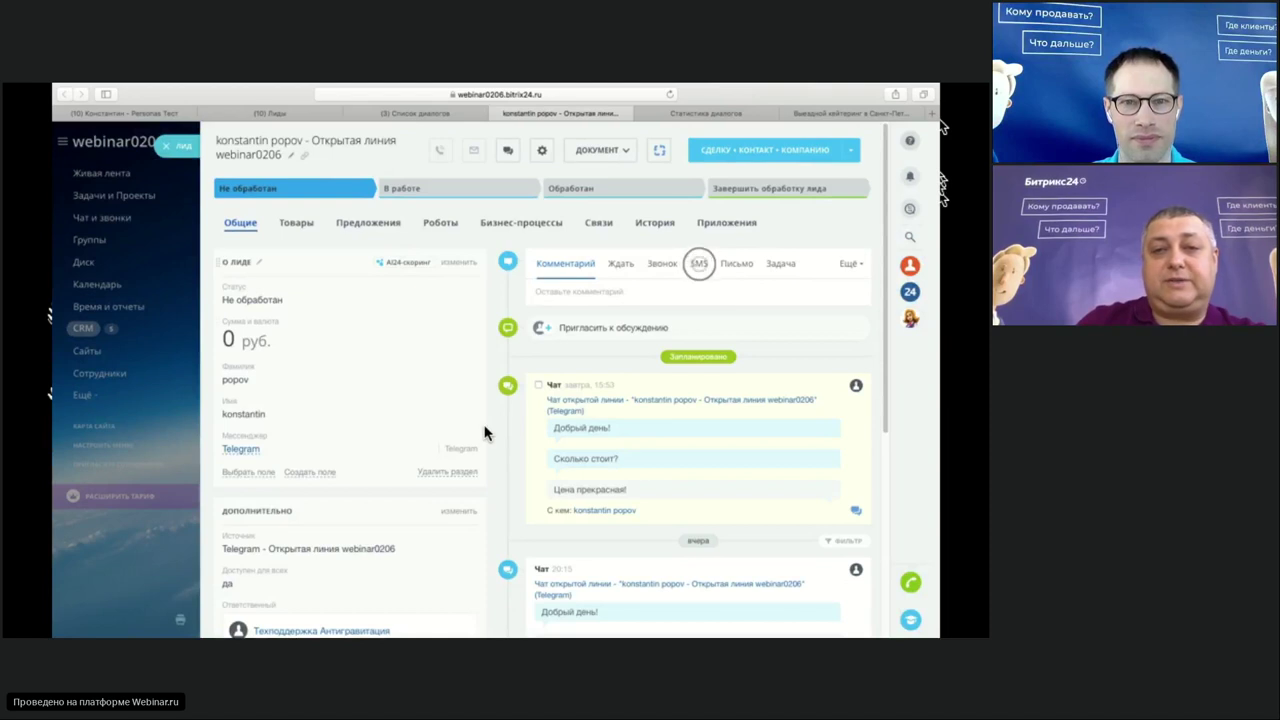
scroll(544, 470, "down", 2)
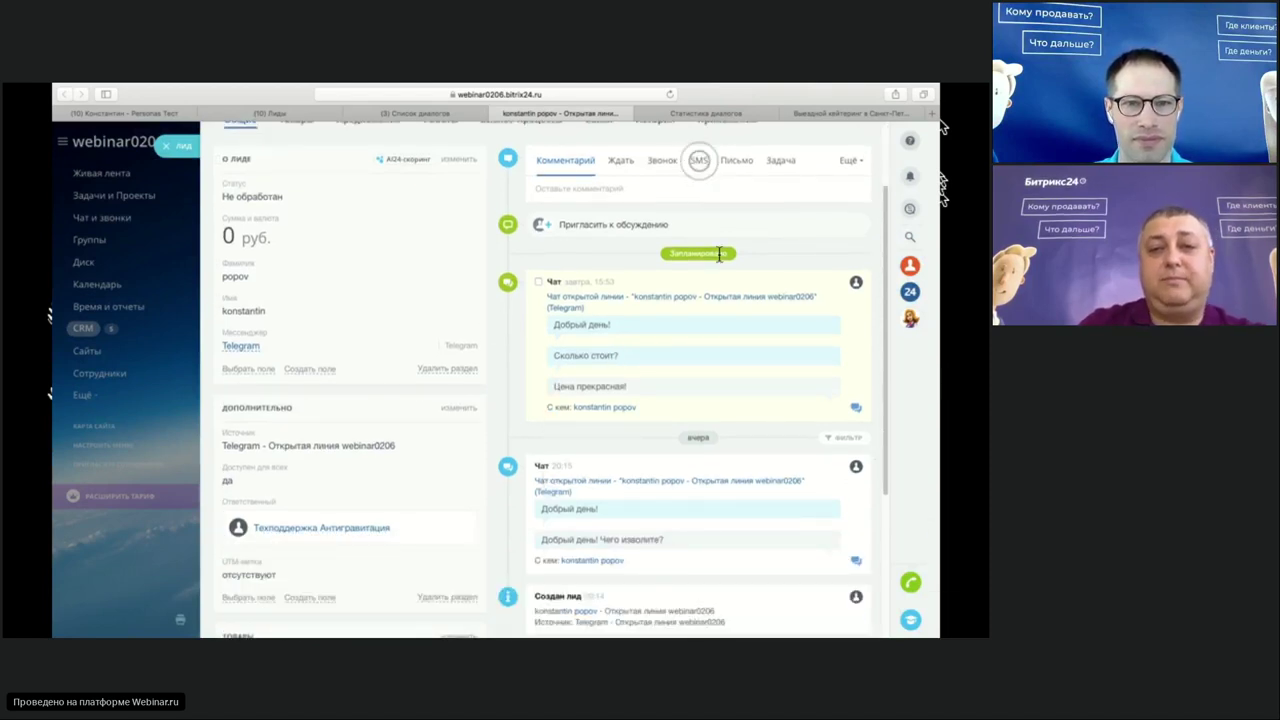
scroll(612, 540, "down", 3)
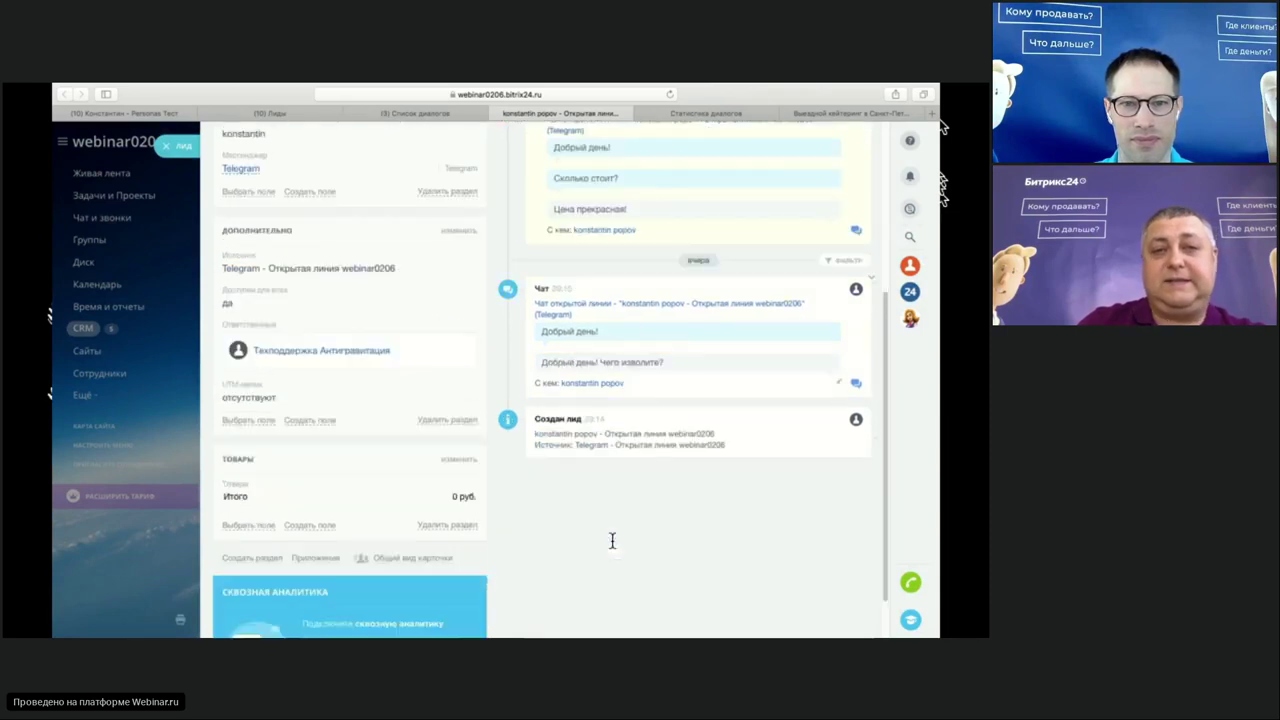
scroll(518, 534, "up", 4)
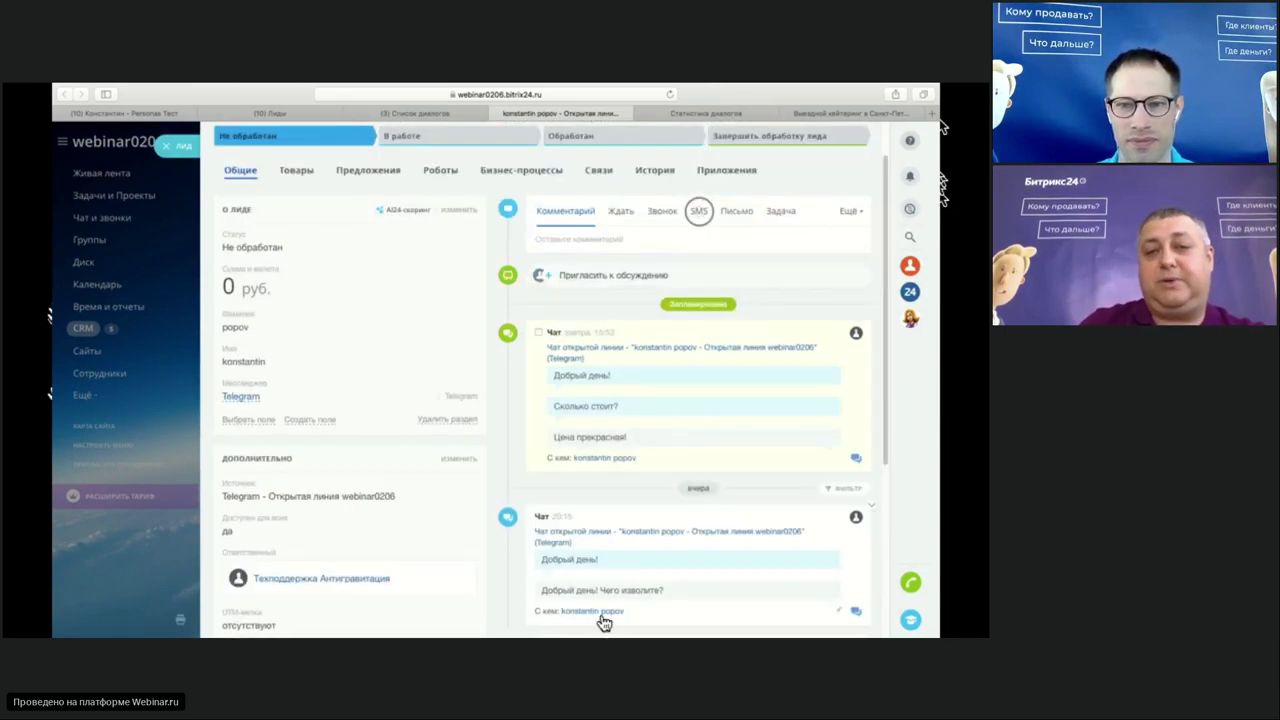
scroll(604, 622, "down", 2)
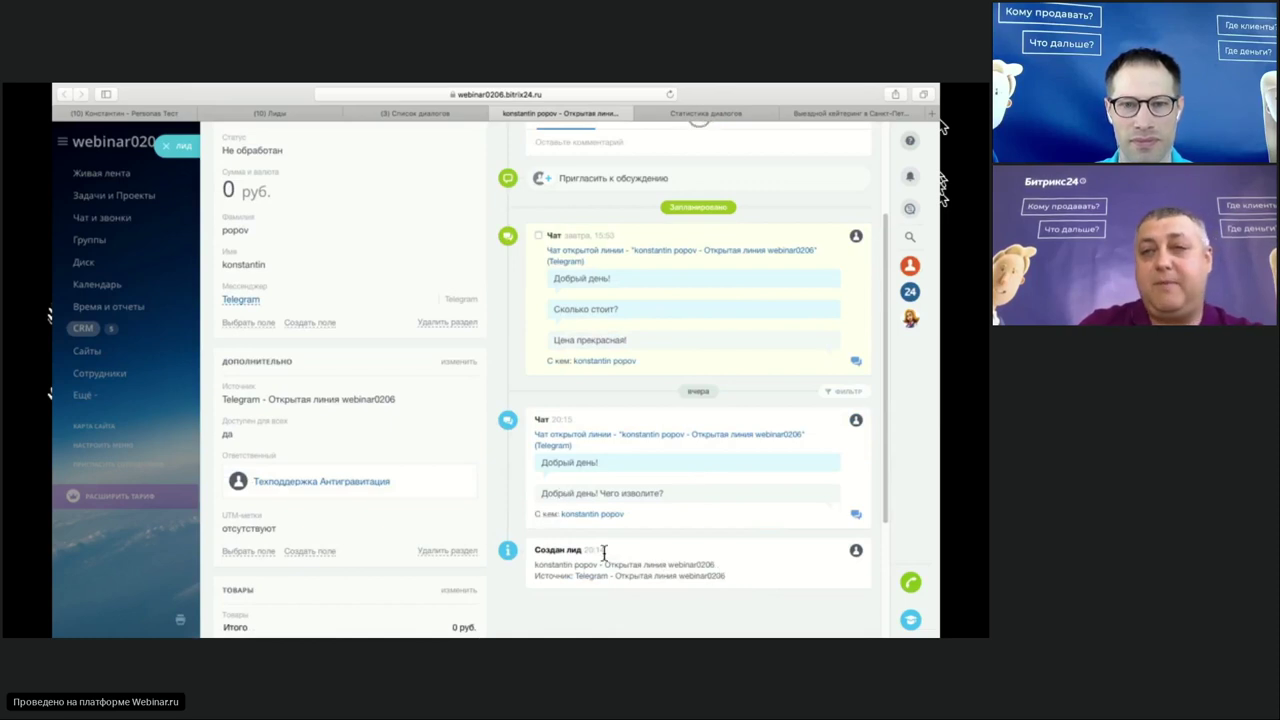
scroll(593, 561, "up", 1)
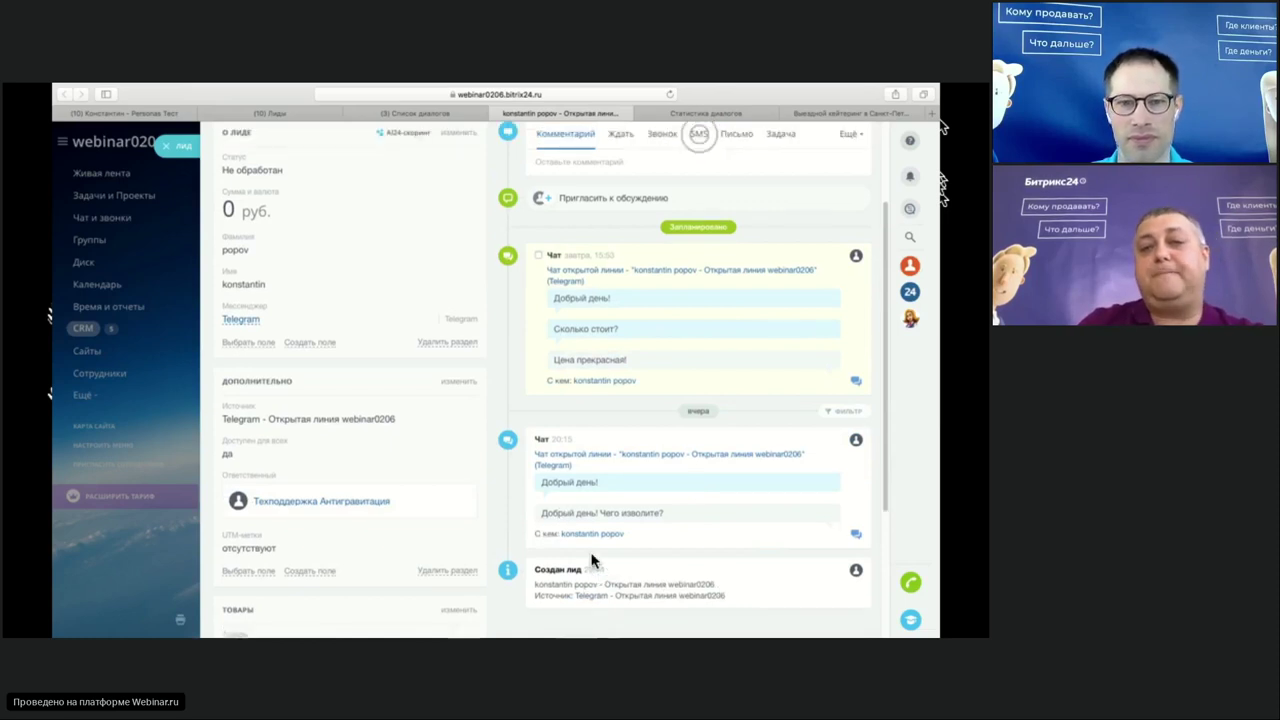
scroll(593, 561, "up", 1)
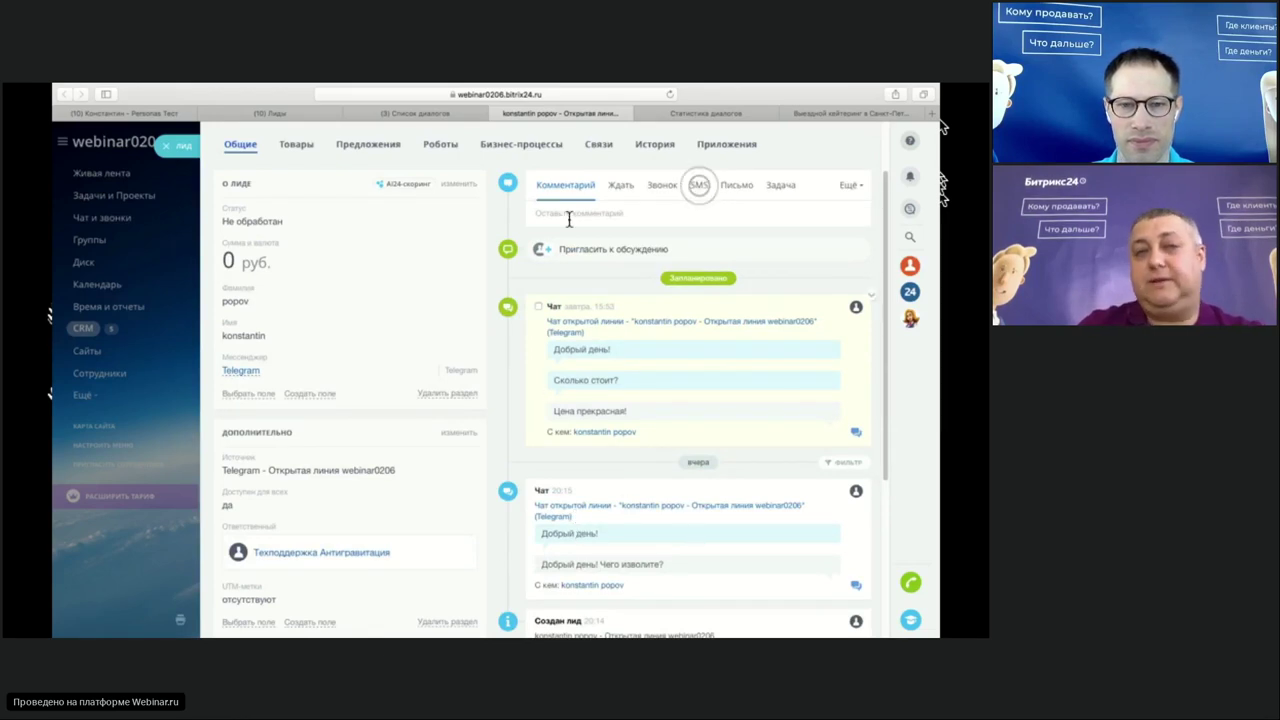
scroll(597, 329, "up", 1)
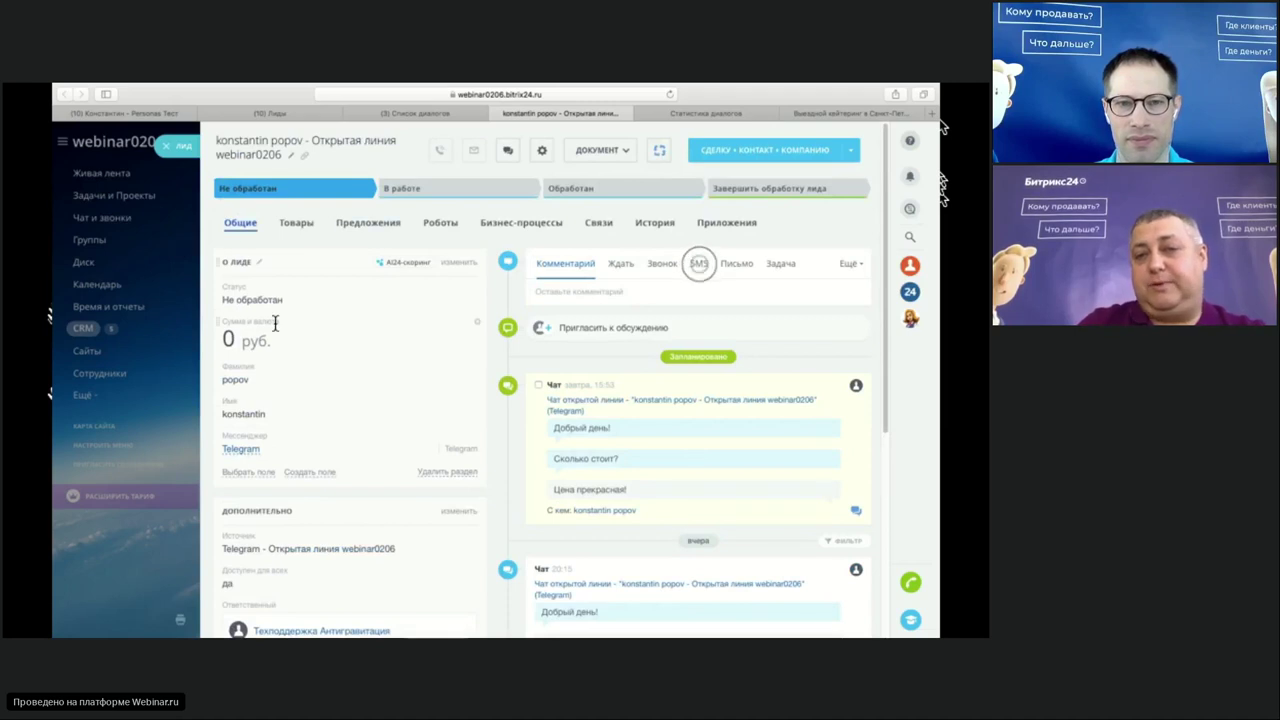
left_click(724, 406)
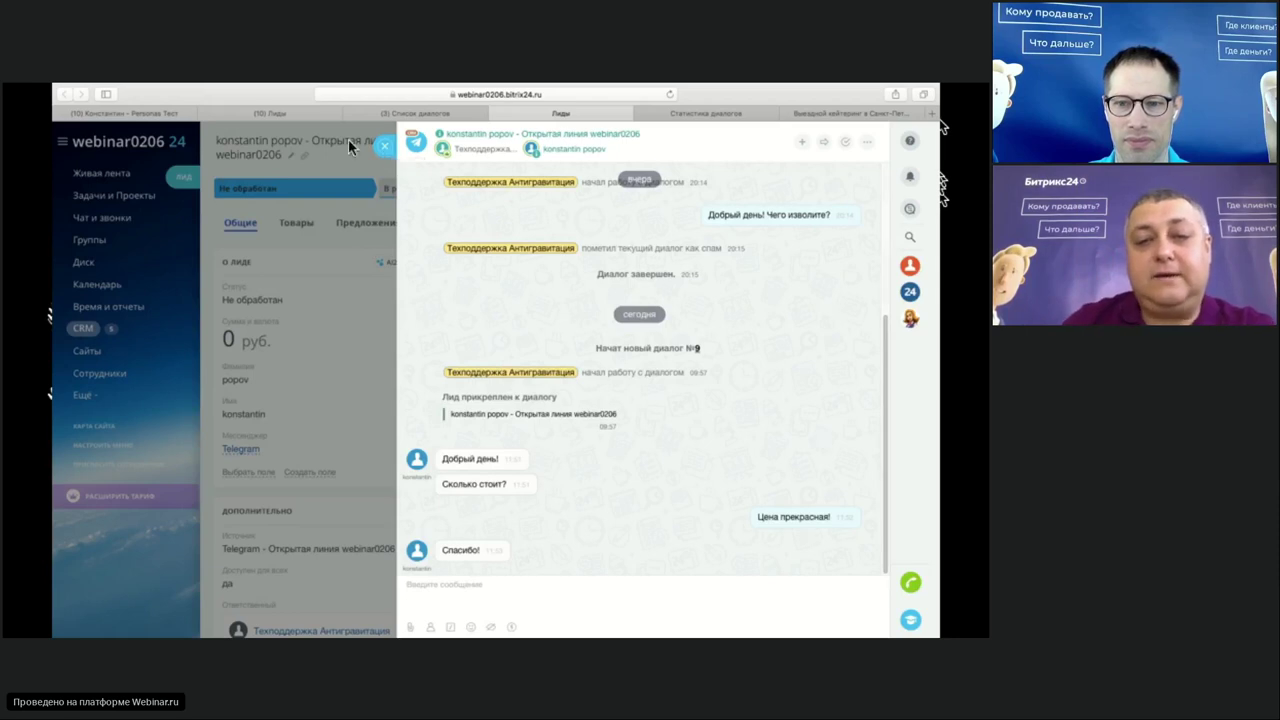
left_click(388, 150)
Step: Switch to the PowerPoint slideshow with the Содержание slide
mouse_move(632, 636)
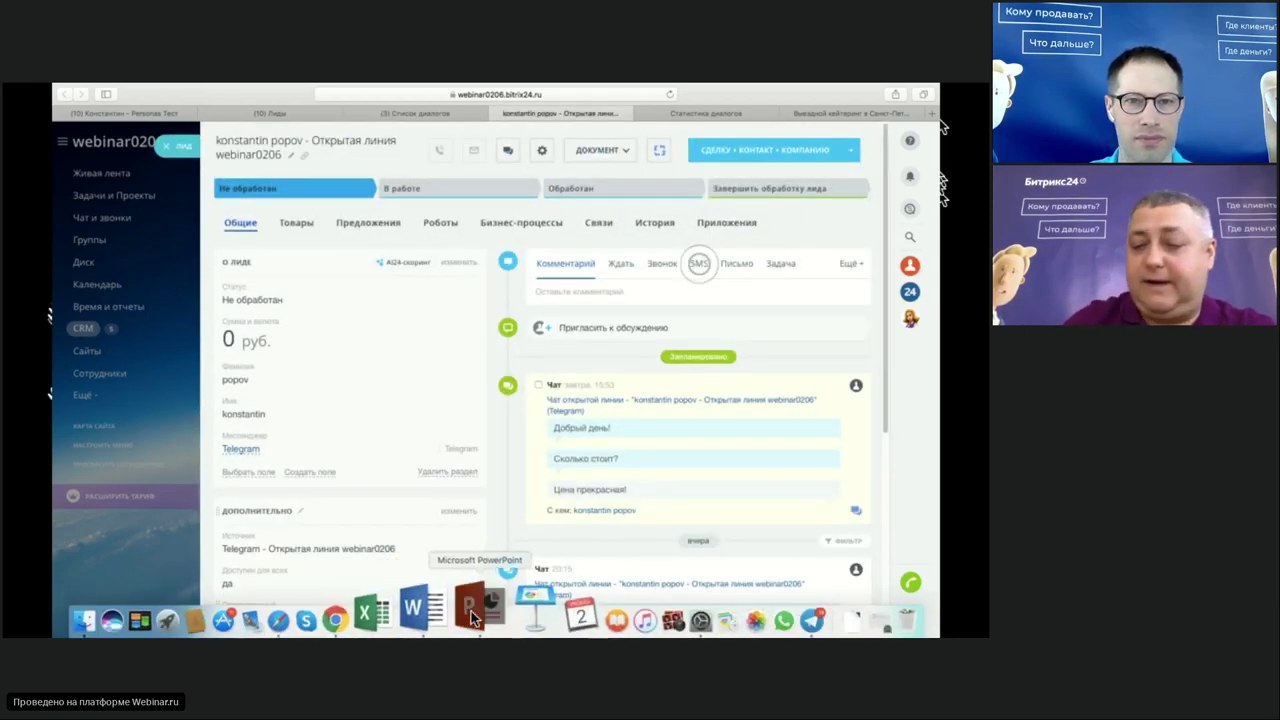
left_click(414, 621)
left_click(430, 418)
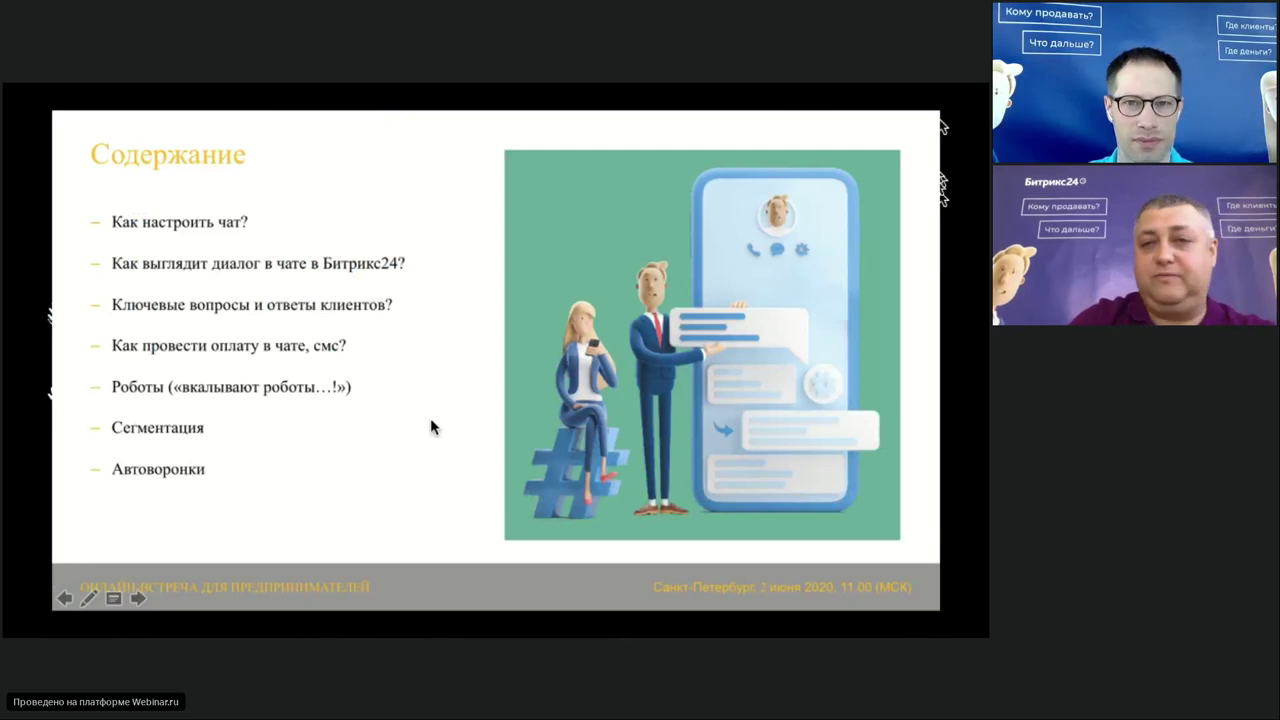
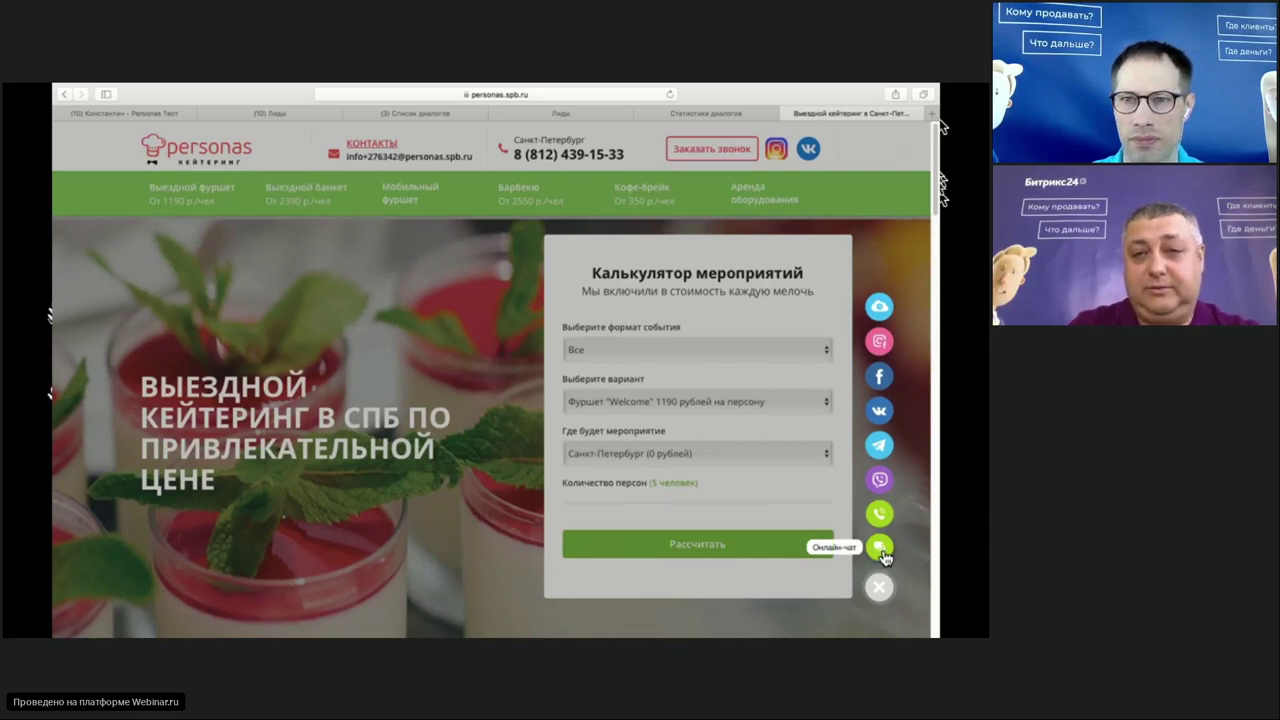
Step: Open the Онлайн-чат widget on the personas.spb.ru catering site and close it again
left_click(881, 550)
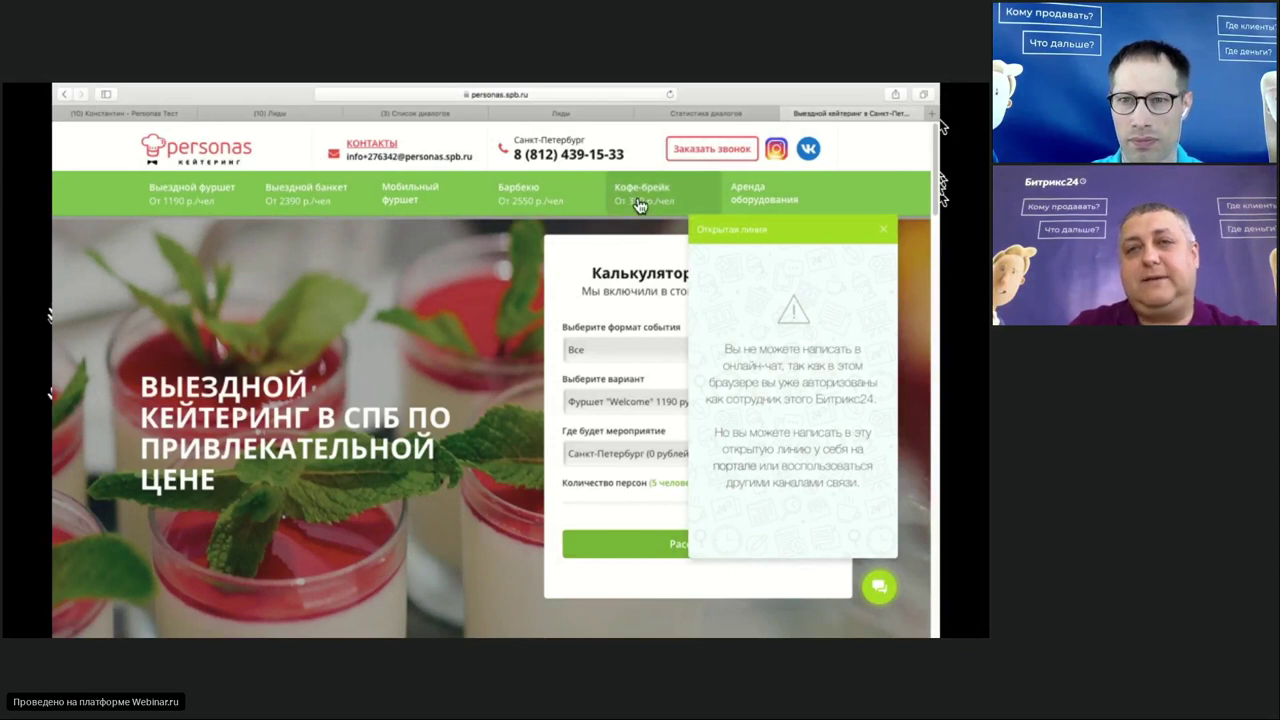
left_click(881, 233)
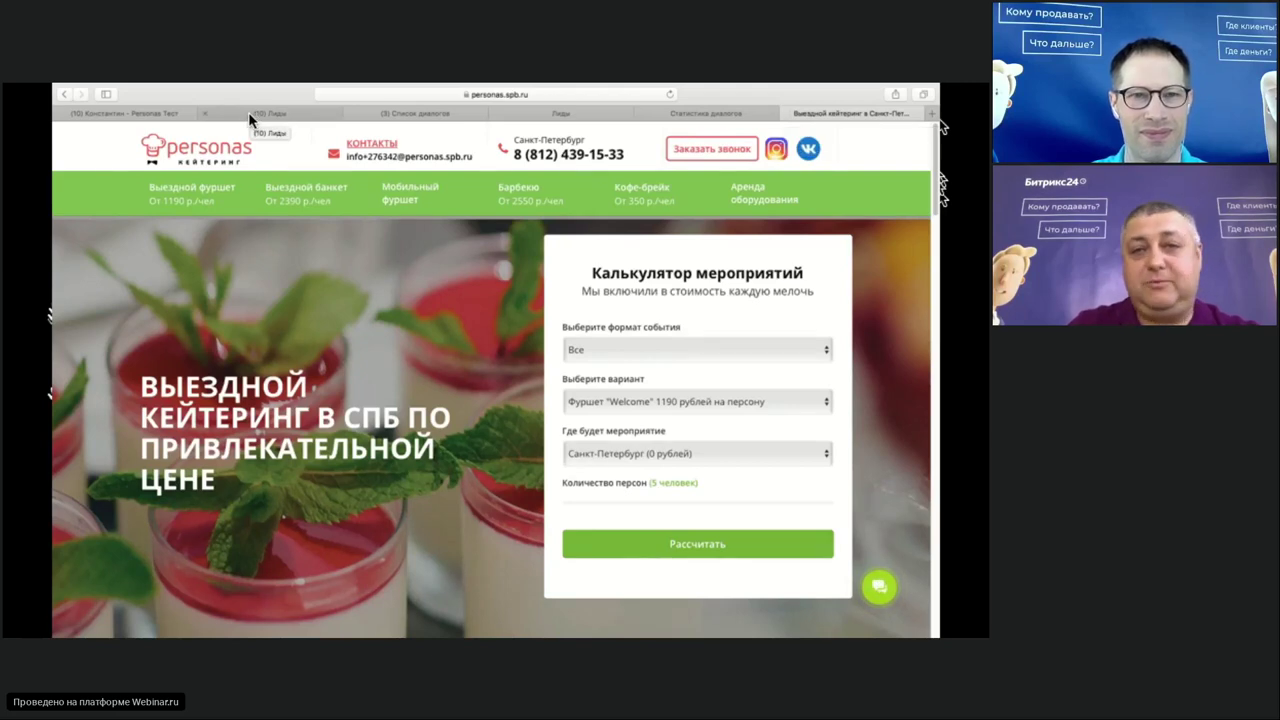
Step: Go to the Personas Тест deal in the Персонас 24 portal and examine its timeline of chat, order and payment events
left_click(106, 118)
scroll(681, 485, "down", 3)
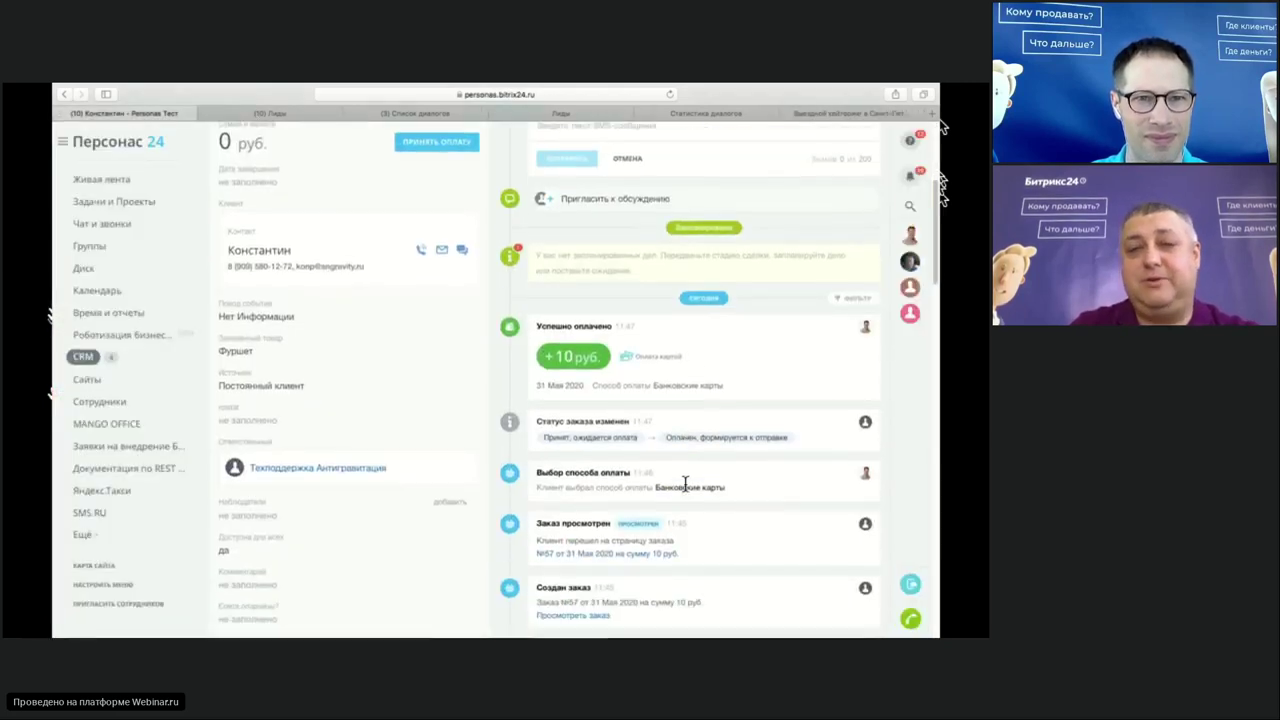
scroll(681, 485, "down", 2)
scroll(681, 485, "up", 3)
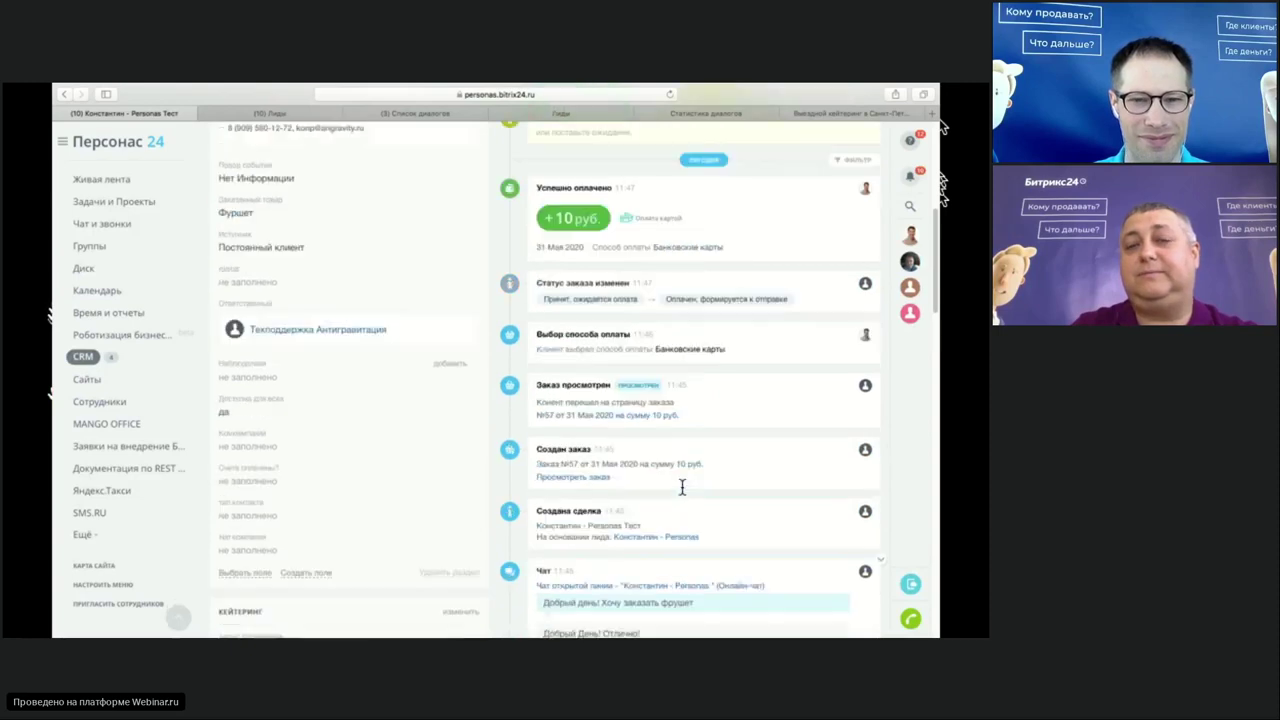
scroll(681, 485, "up", 2)
scroll(681, 487, "down", 1)
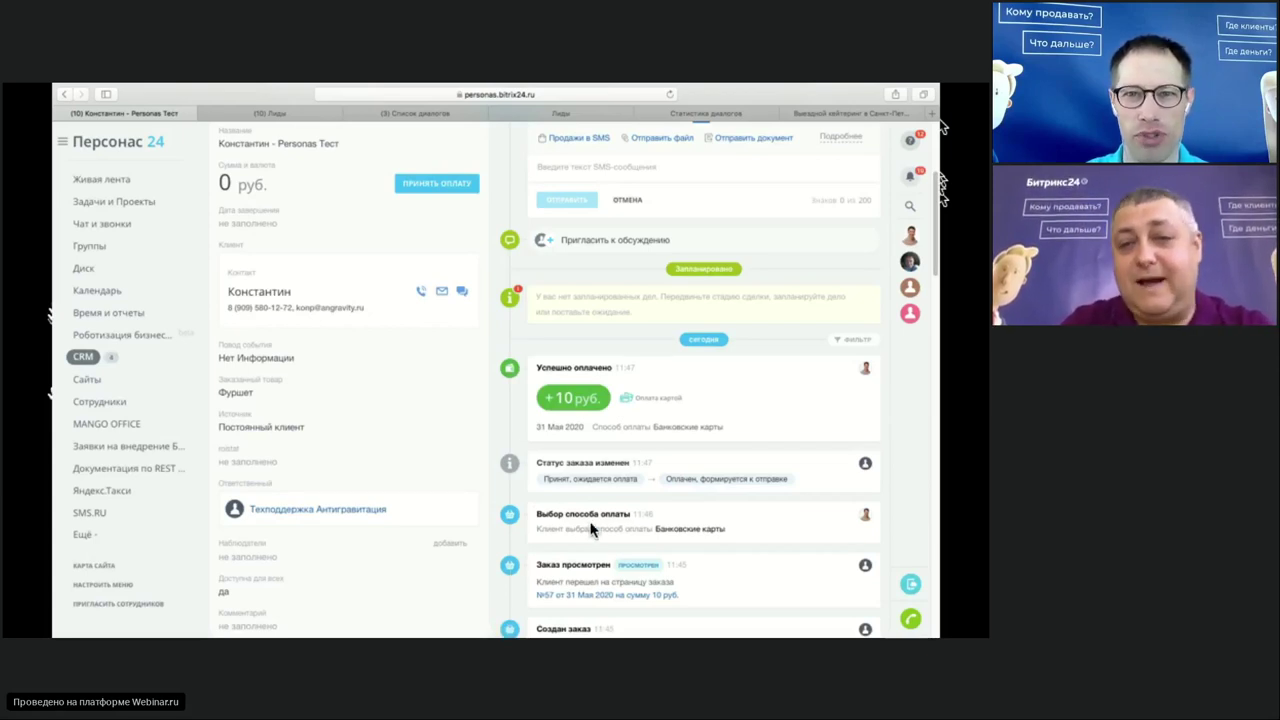
scroll(592, 520, "down", 5)
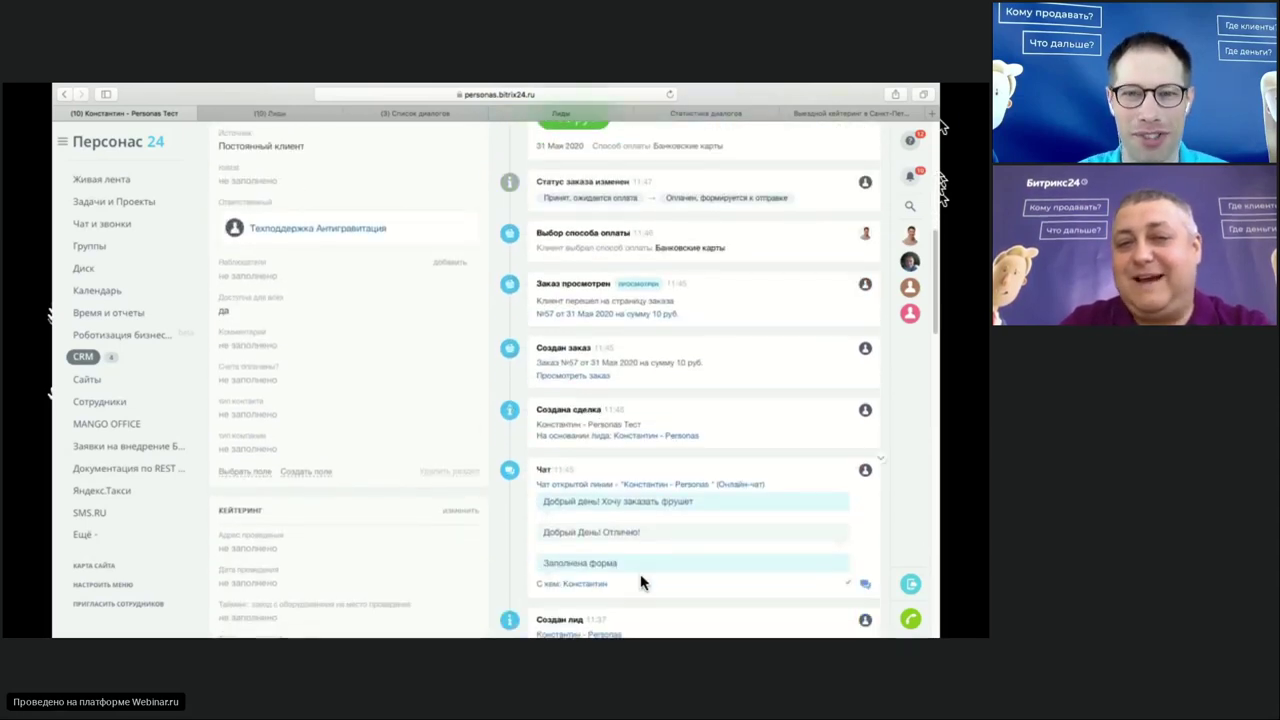
scroll(642, 575, "down", 2)
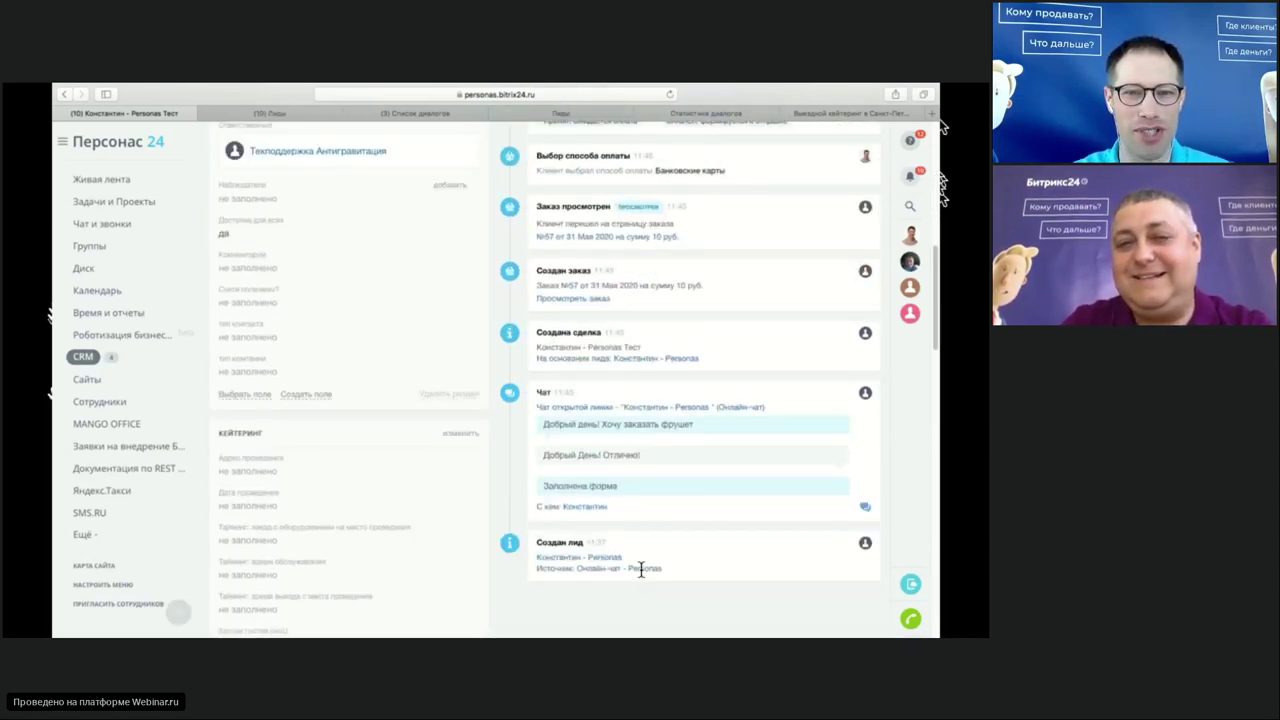
Step: Open the online chat linked in the deal's timeline, read the conversation from its beginning, and close it
left_click(723, 414)
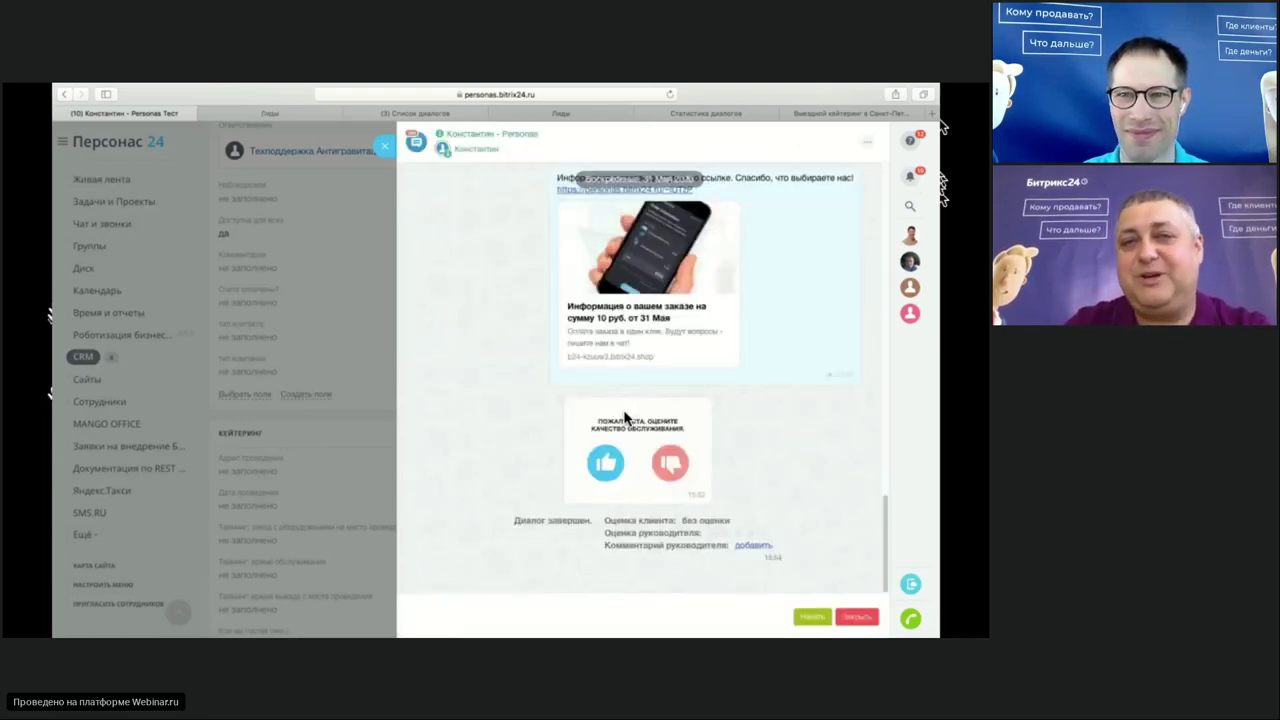
scroll(624, 413, "up", 10)
scroll(618, 413, "up", 3)
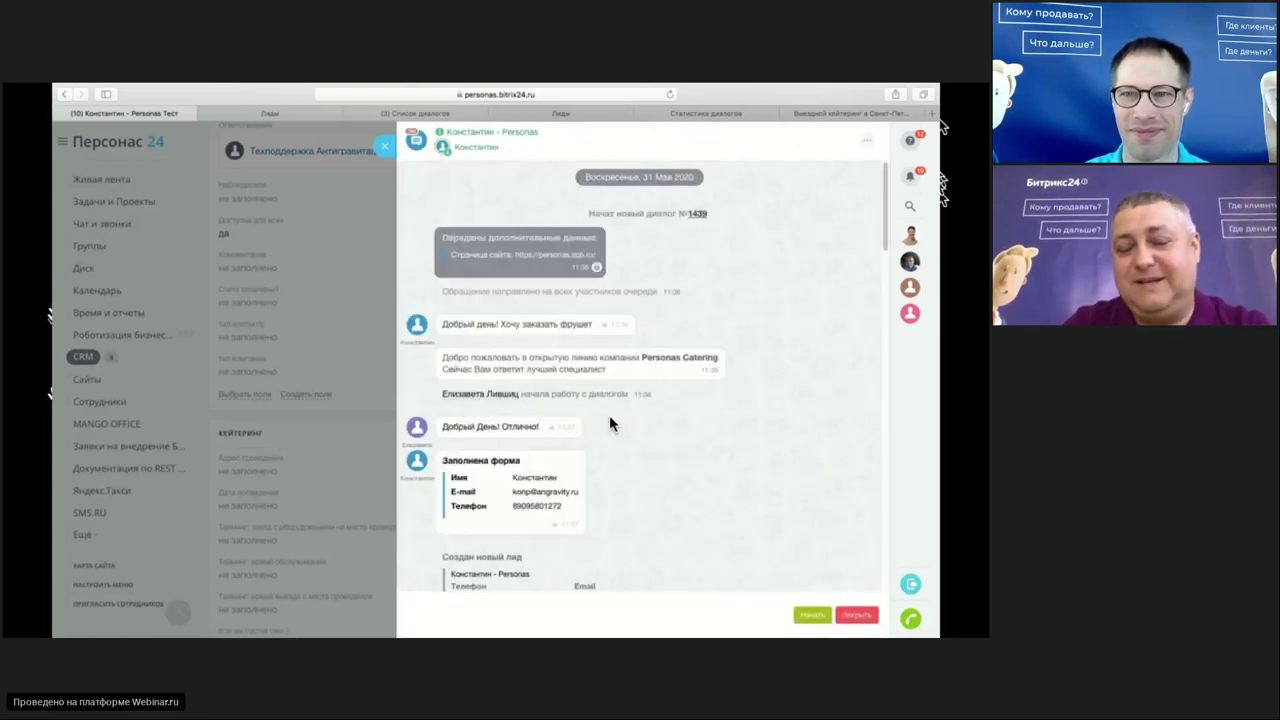
scroll(608, 415, "down", 4)
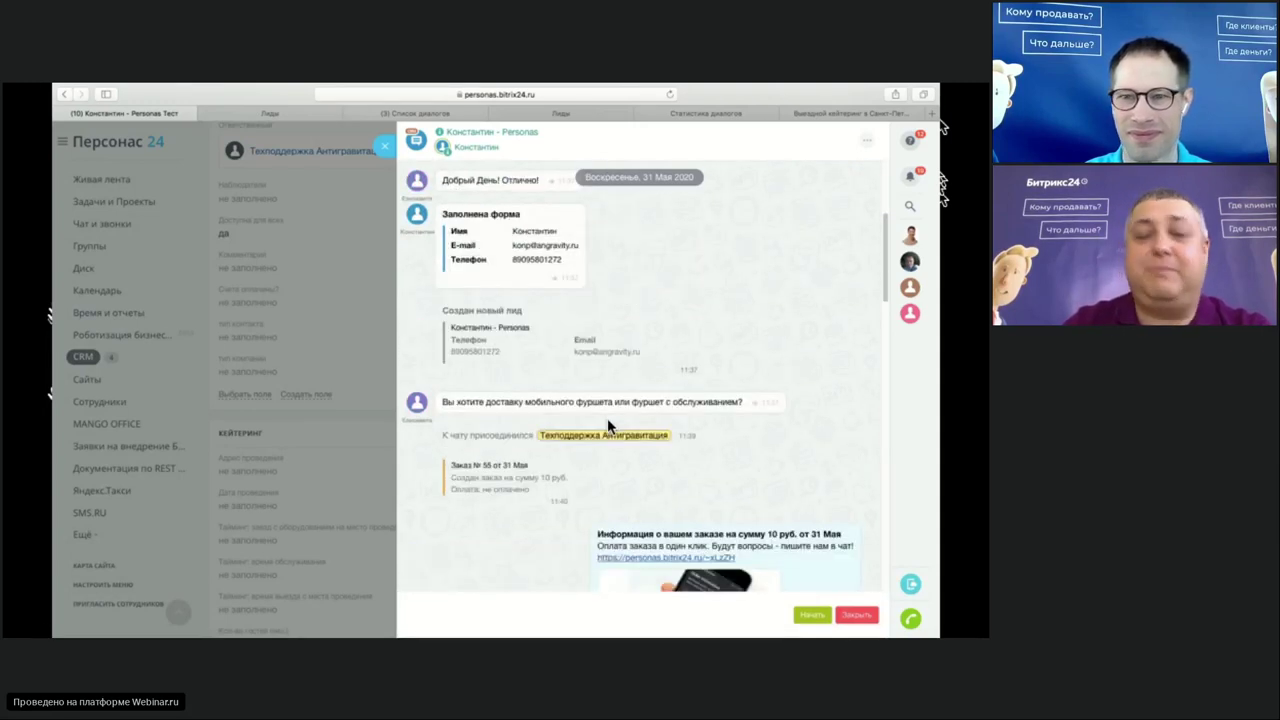
scroll(607, 418, "up", 1)
left_click(385, 148)
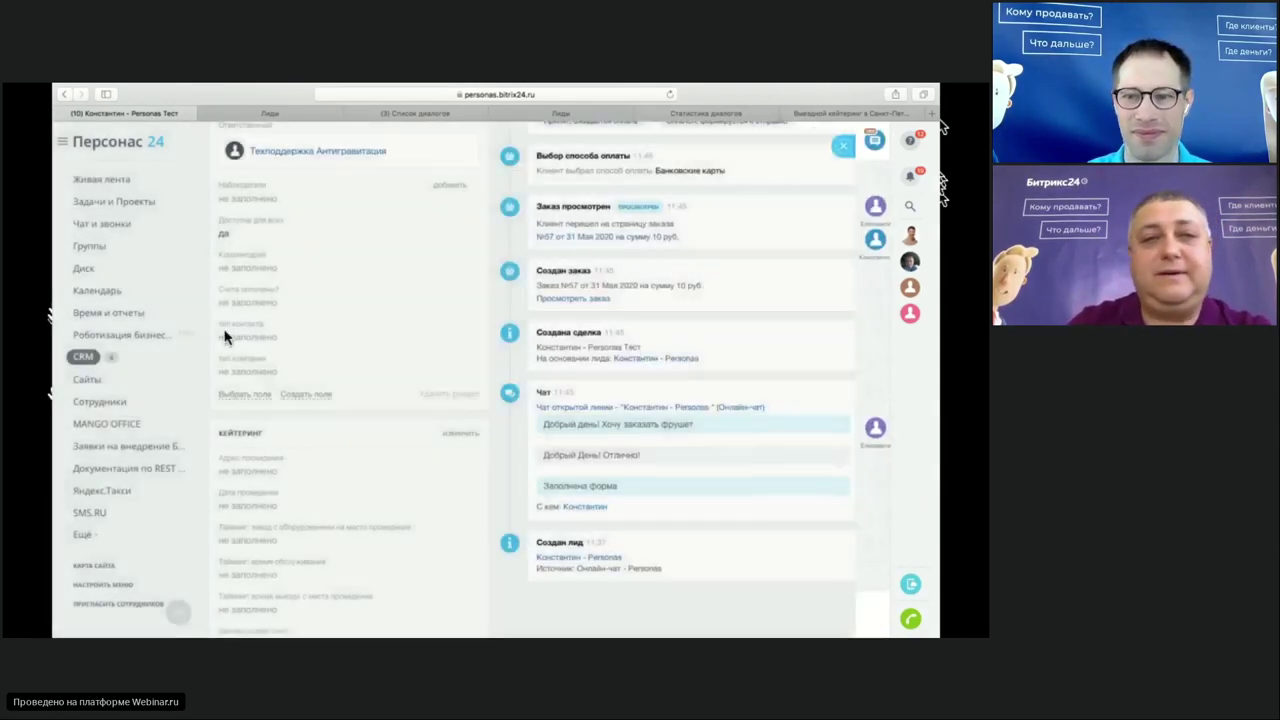
Step: Look through the CRM deals and leads lists for the new chat request, checking the hidden menu sections and resetting the leads filter
left_click(97, 270)
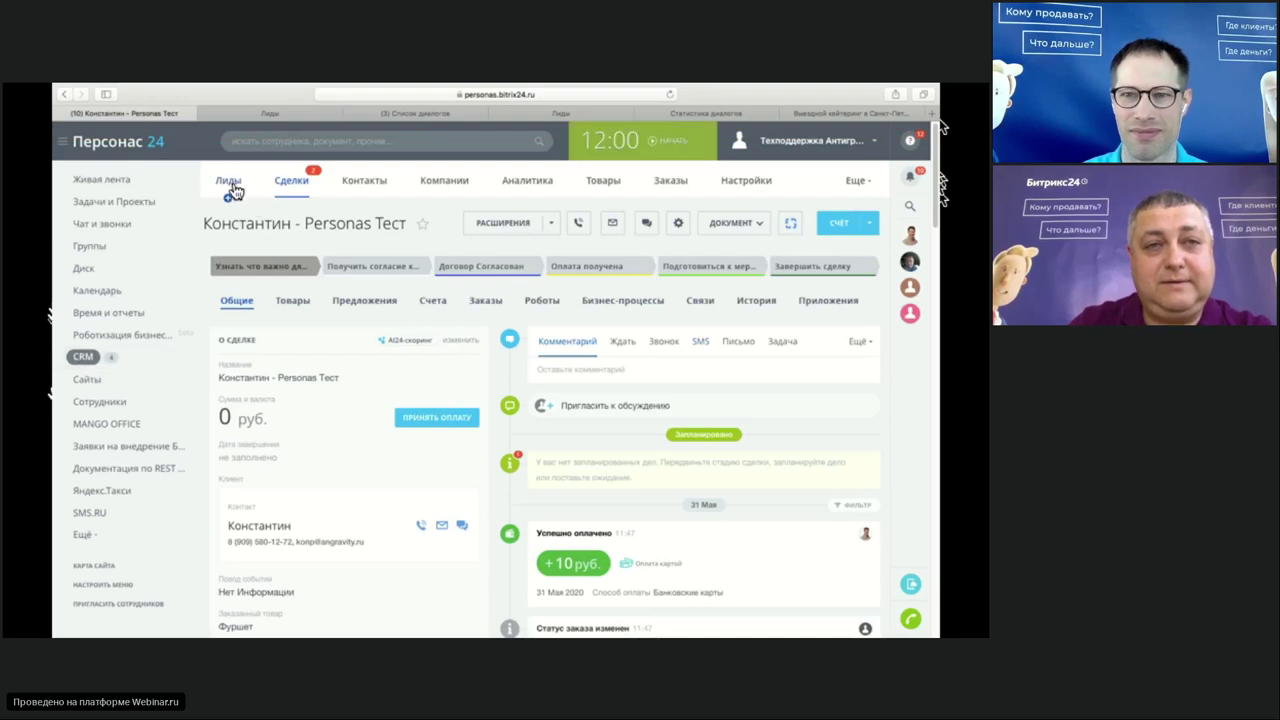
left_click(290, 184)
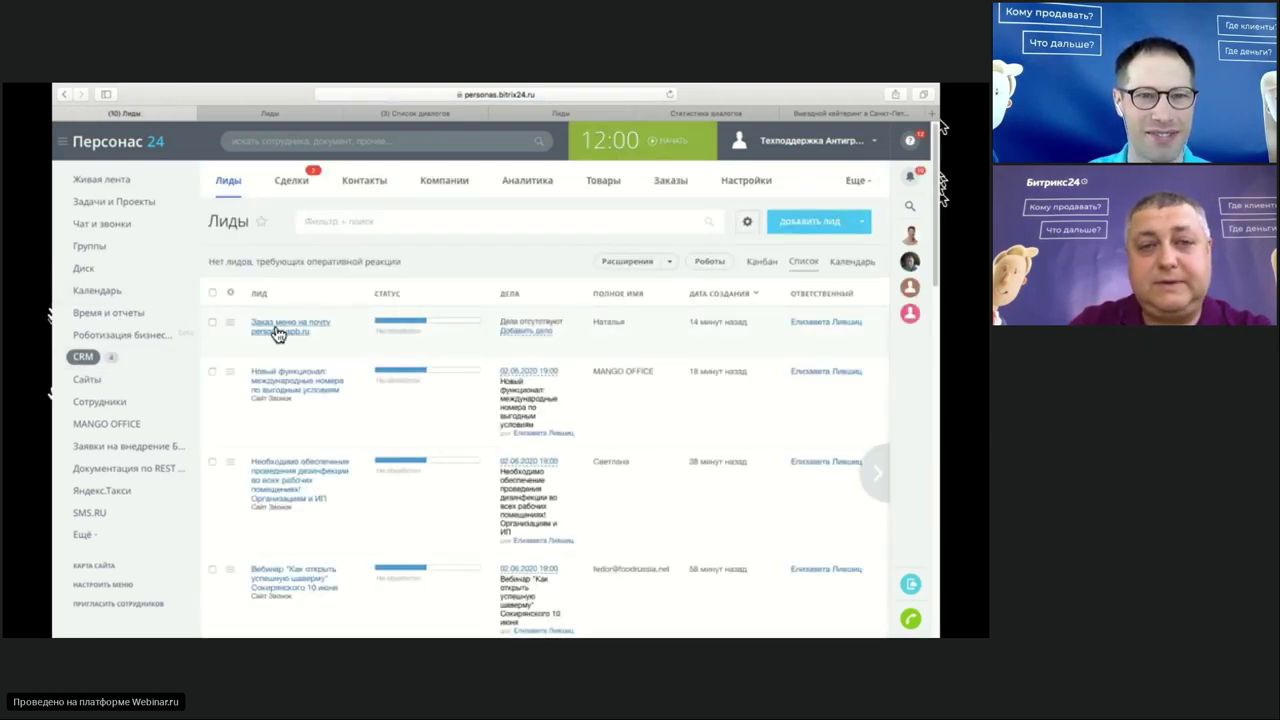
left_click(297, 183)
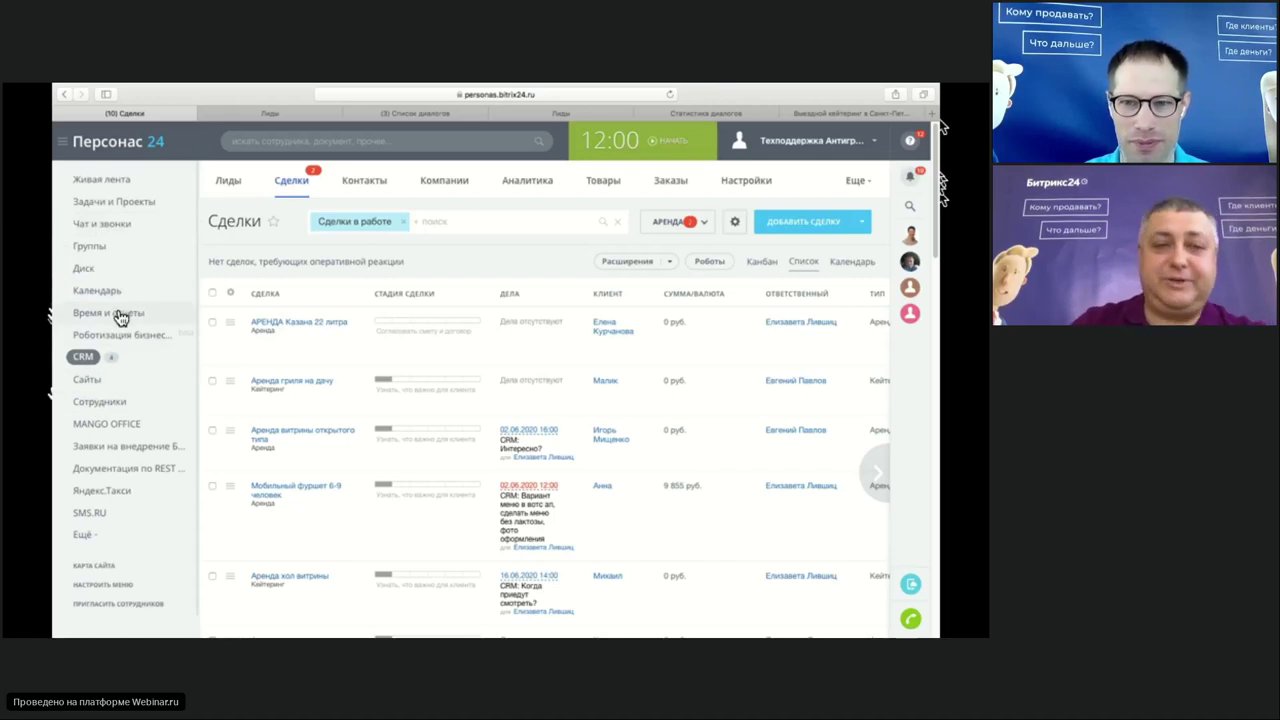
scroll(116, 567, "down", 1)
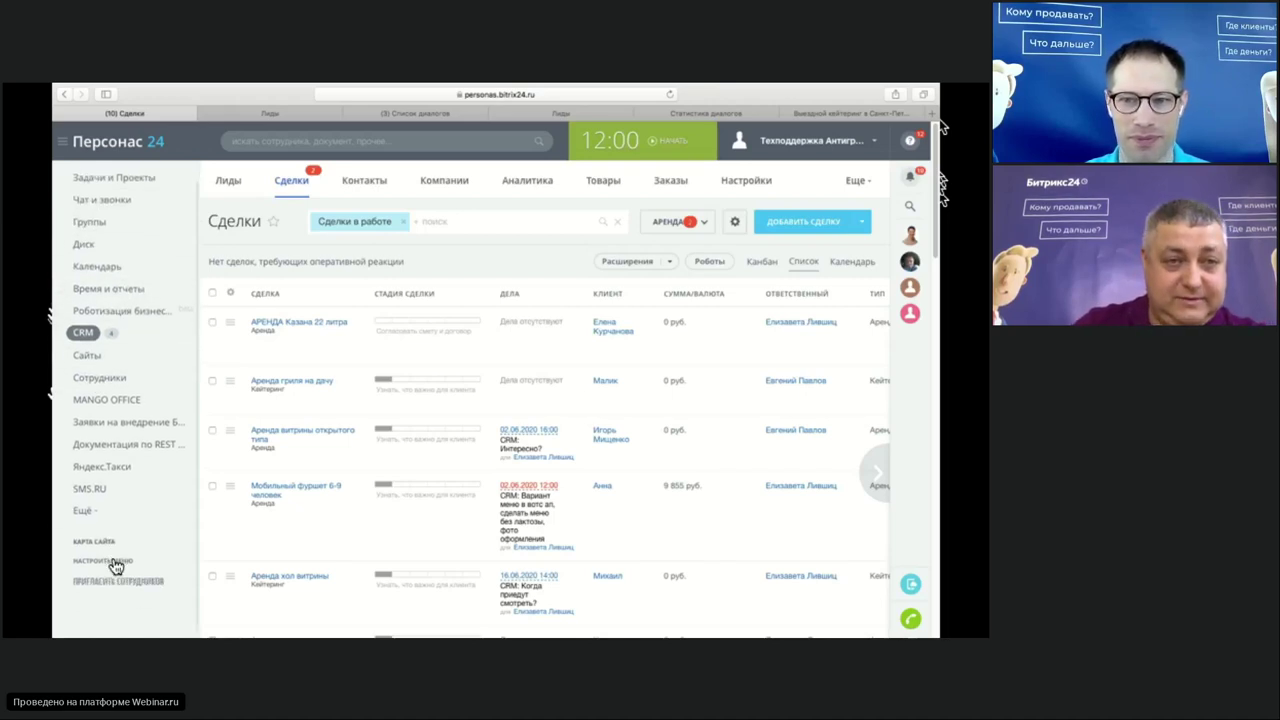
left_click(87, 512)
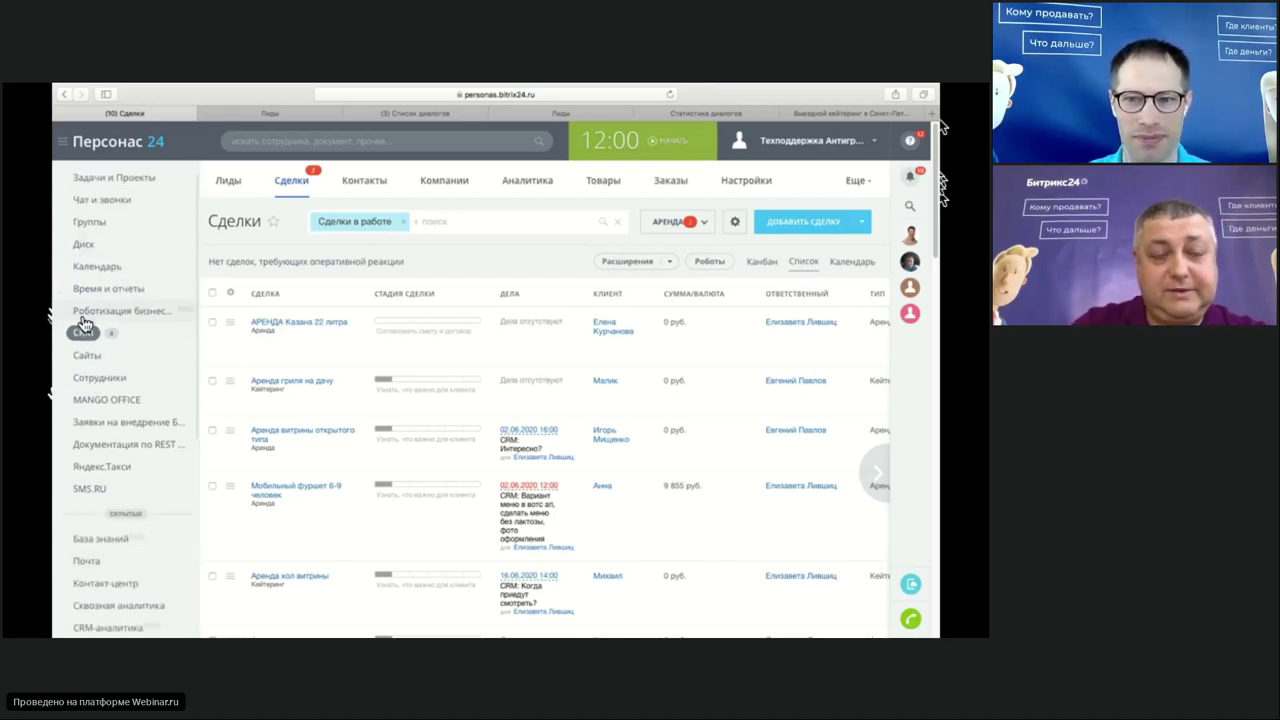
left_click(226, 183)
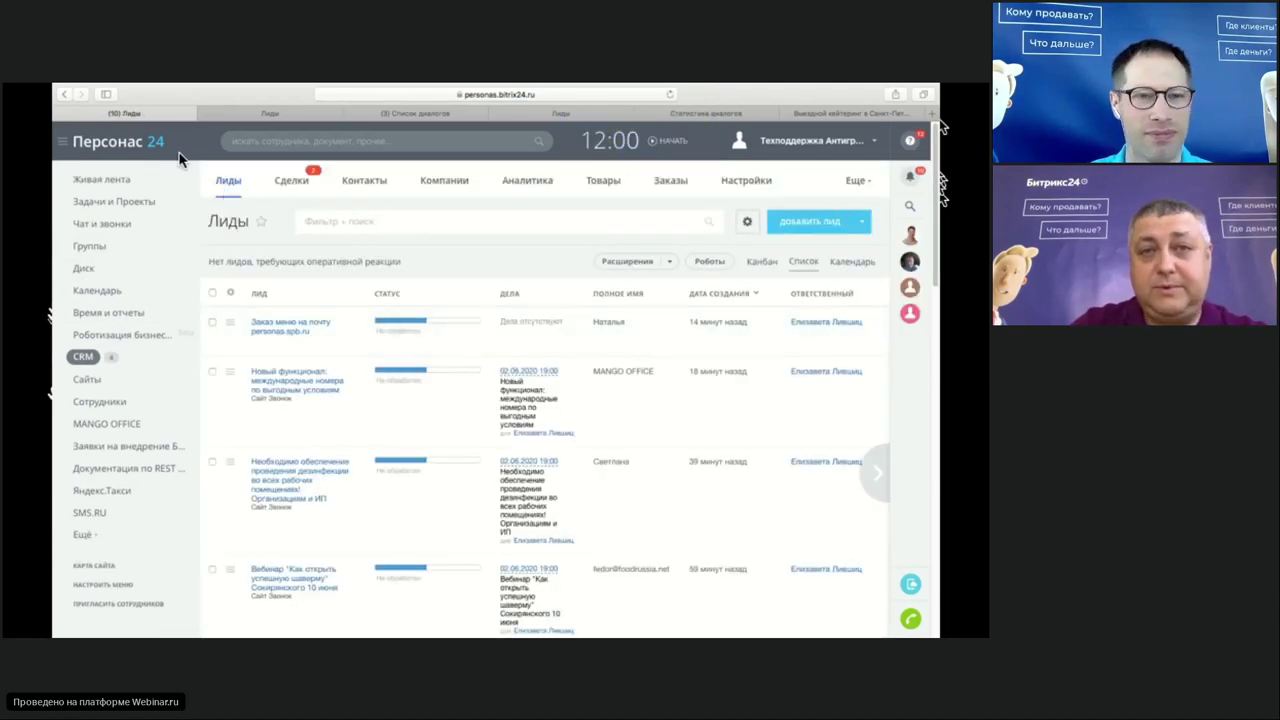
left_click(369, 221)
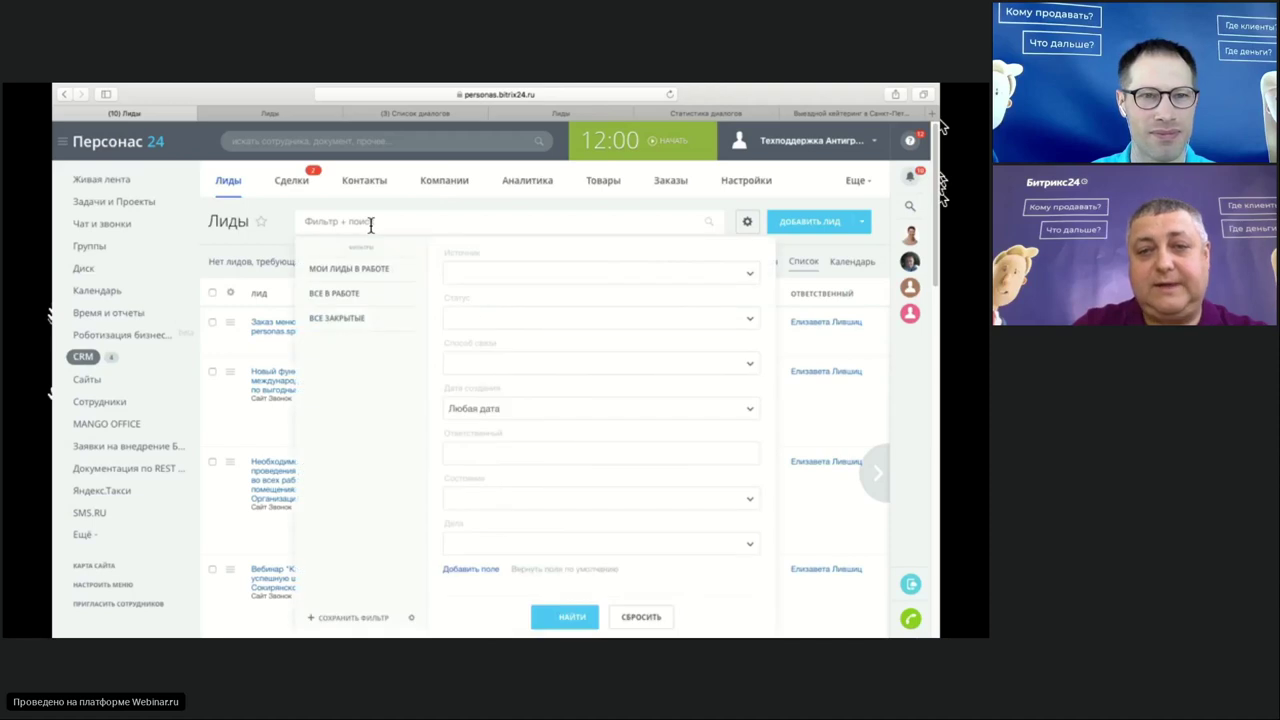
left_click(645, 620)
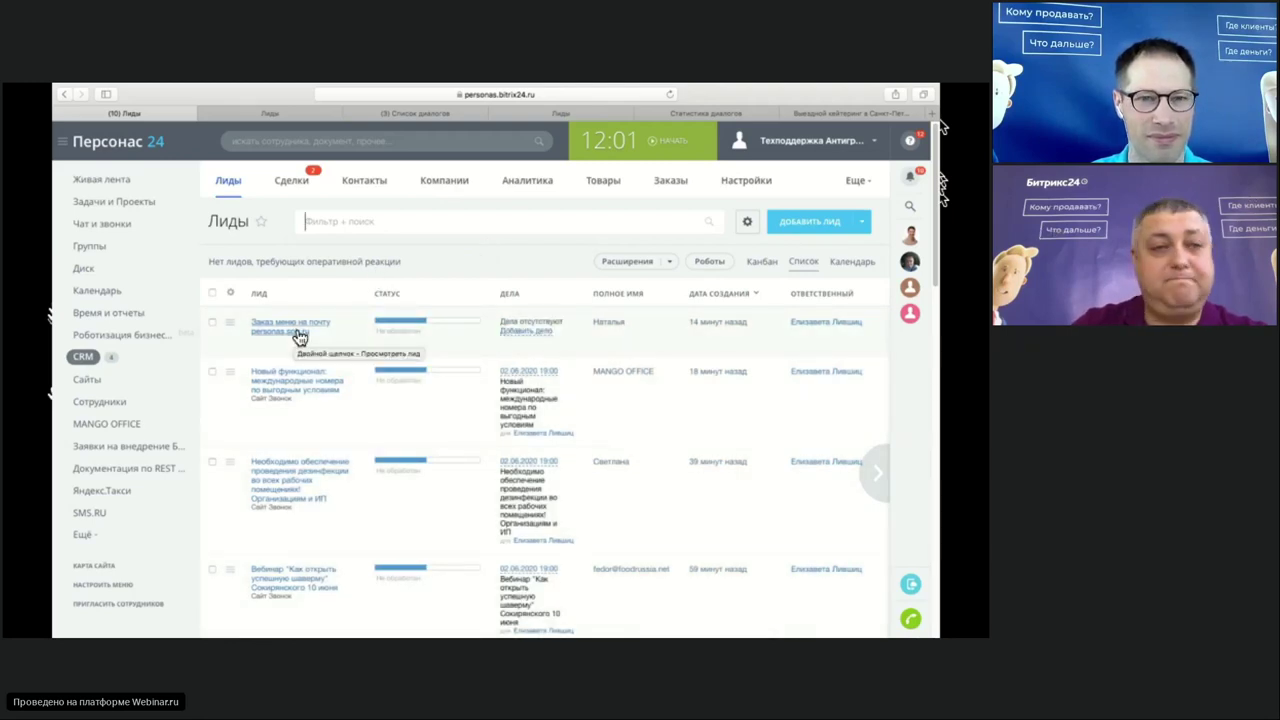
Step: Go to the dialog list in Контакт-центр and open the lead linked to the newest online chat dialog
left_click(99, 355)
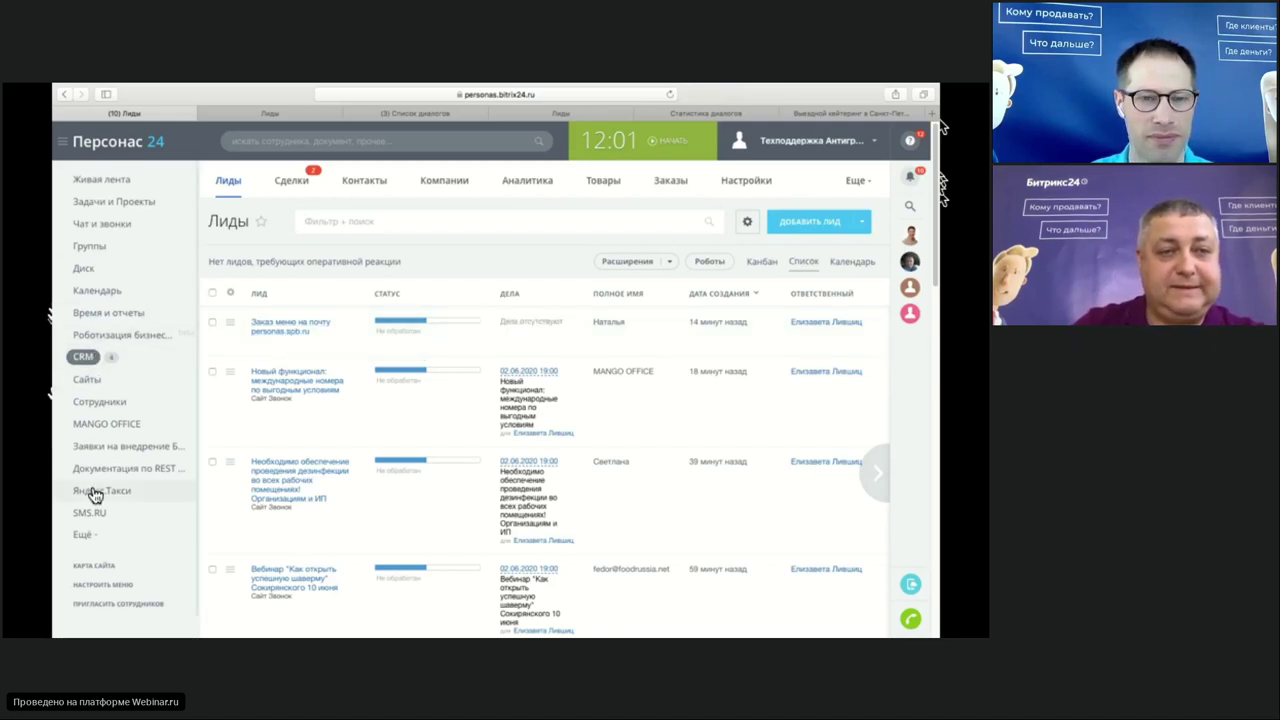
left_click(86, 532)
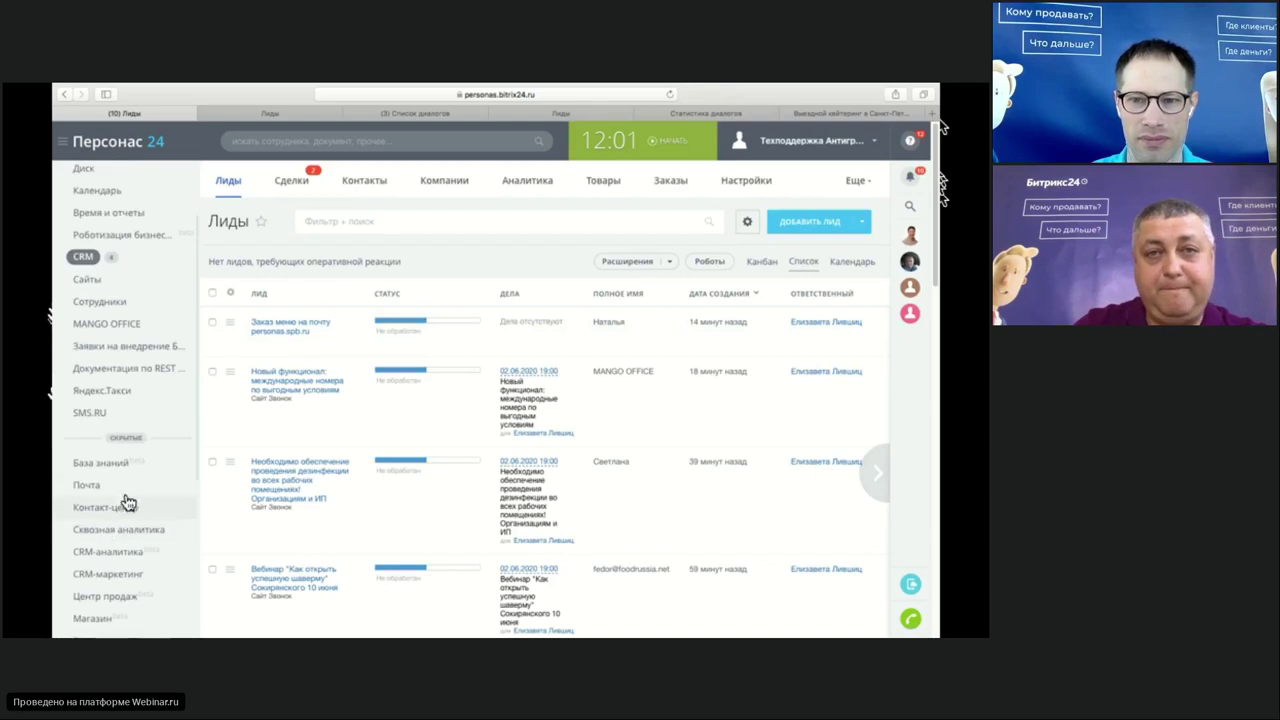
left_click(120, 509)
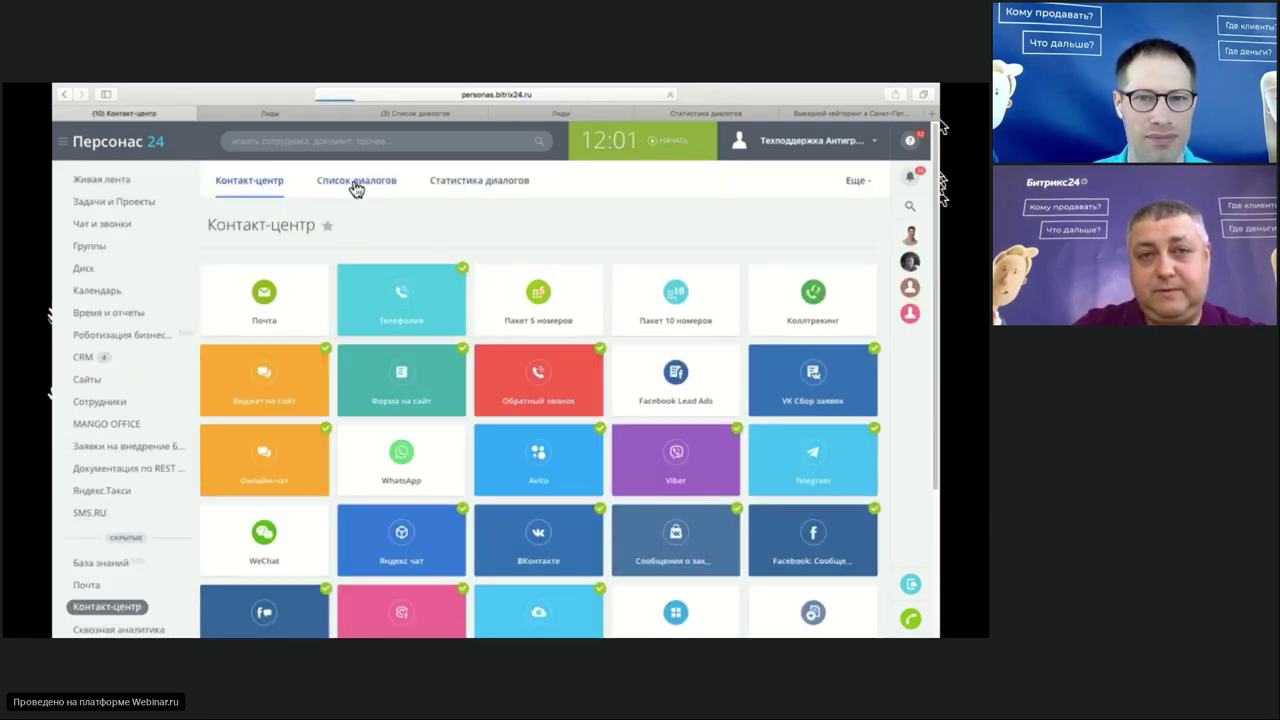
left_click(355, 186)
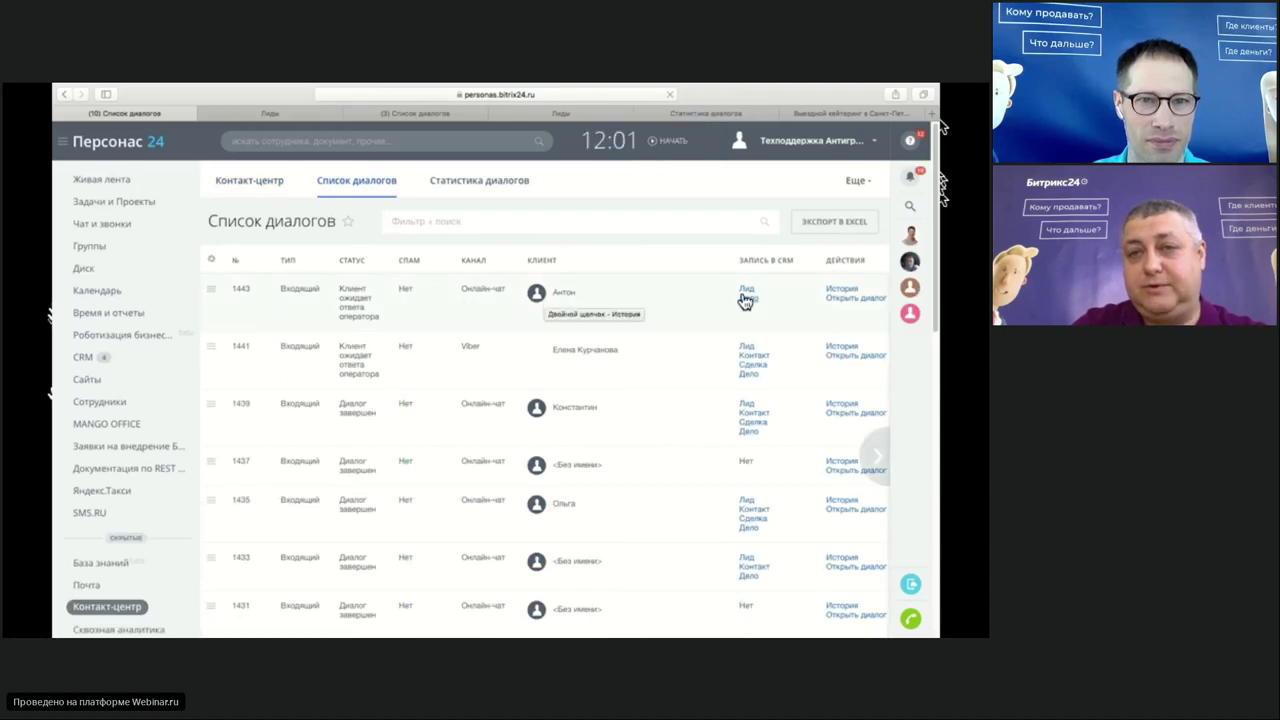
left_click(745, 291)
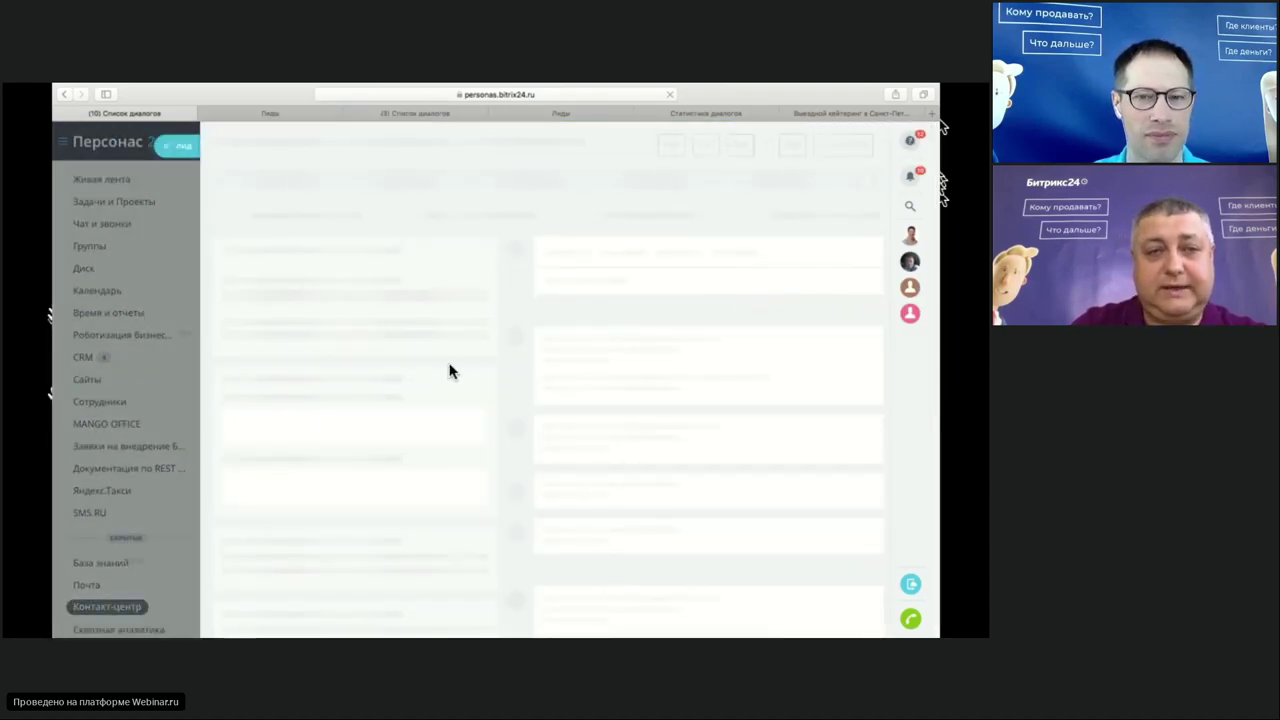
Step: Change the lead's responsible person to Техподдержка Антигравитация
scroll(378, 521, "down", 3)
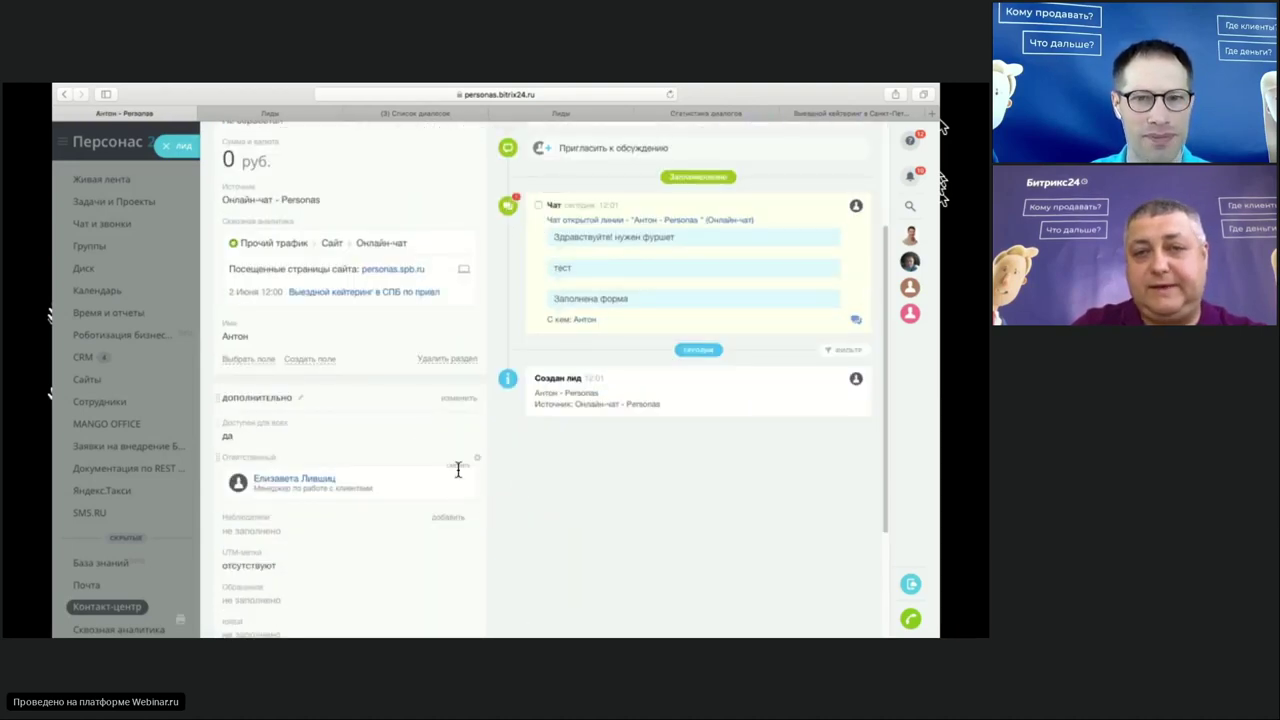
left_click(458, 466)
left_click(531, 362)
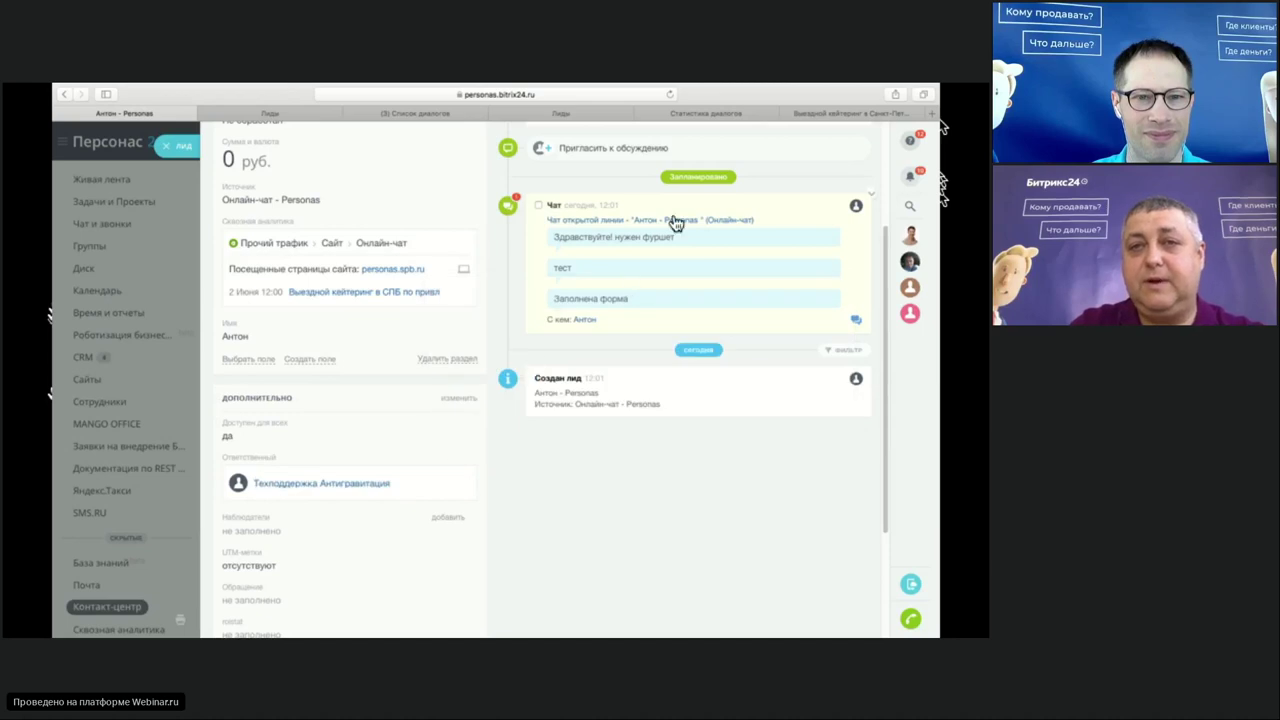
Step: Open the online chat from the lead's timeline and send the customer the reply "Добрый день! Выставляю счет"
left_click(690, 226)
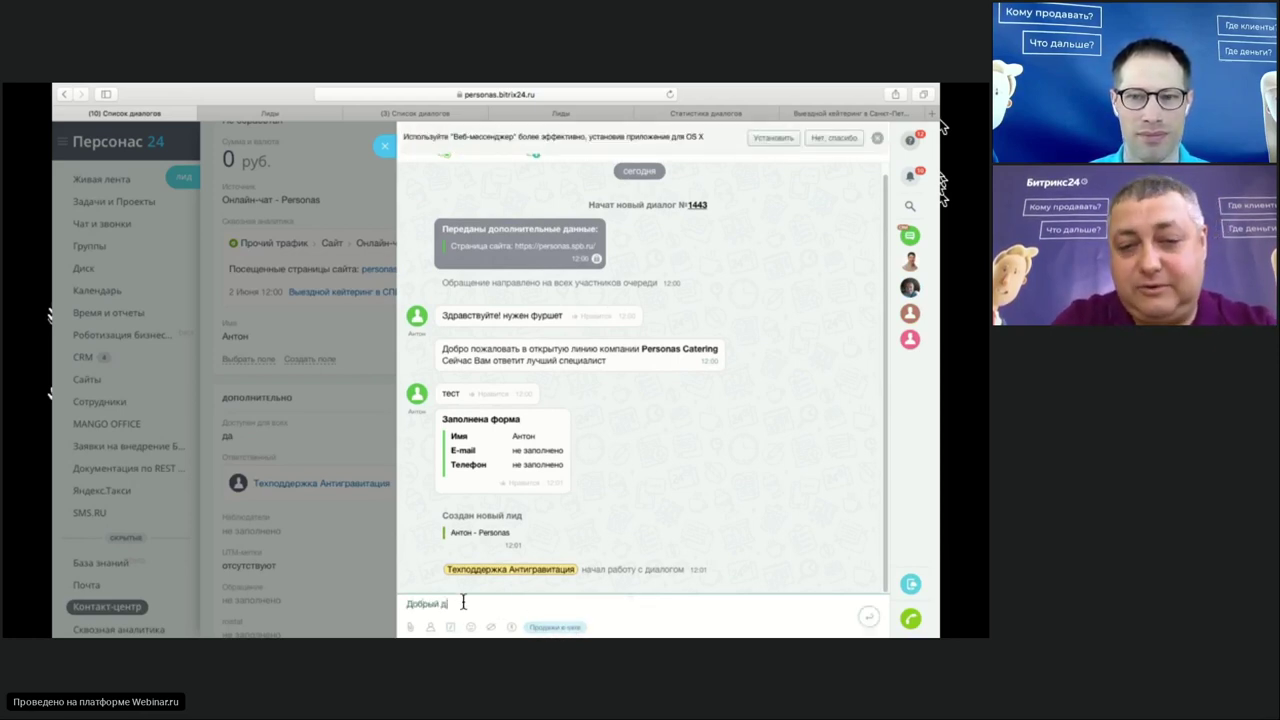
type("ень. Выст")
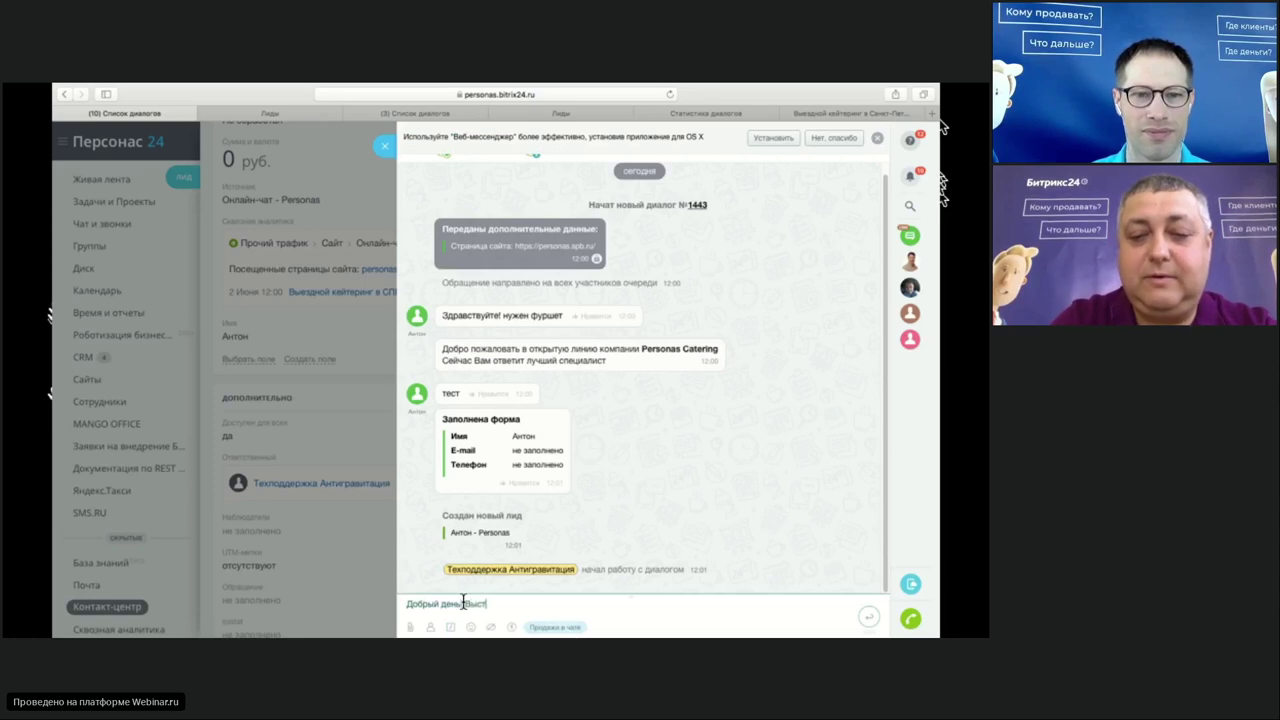
type("нь! Выставляю счет")
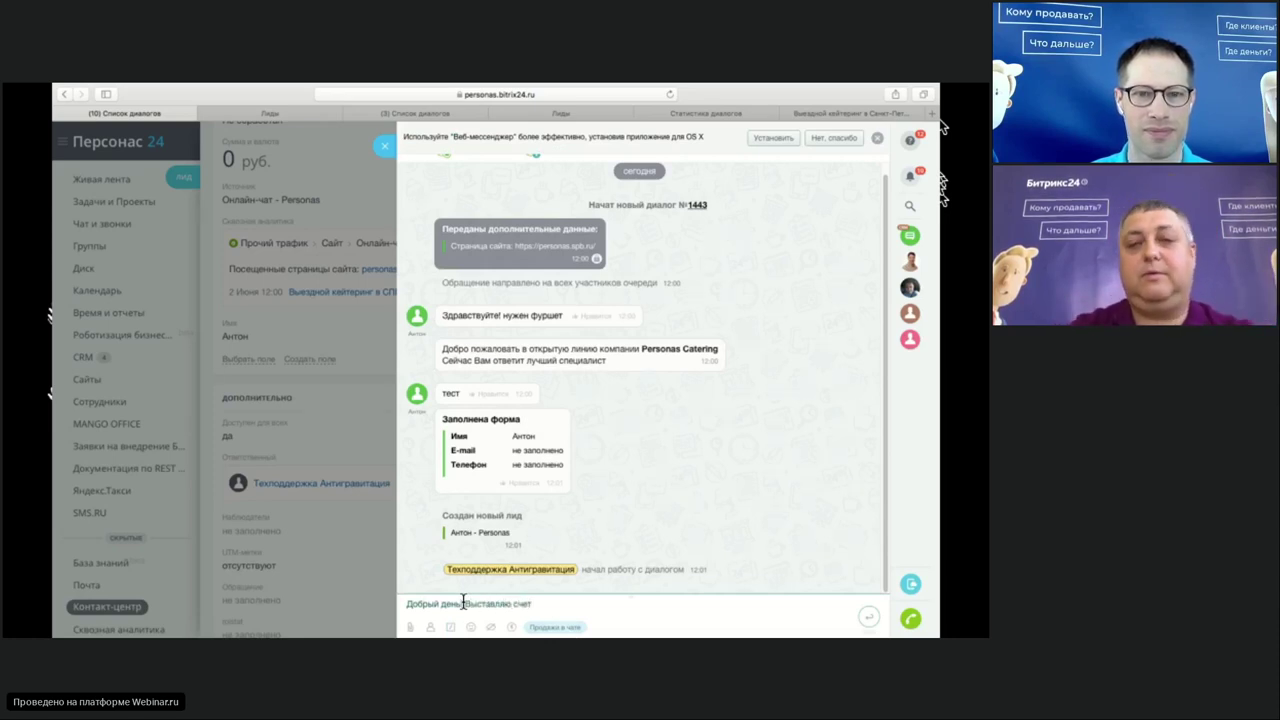
key("Return")
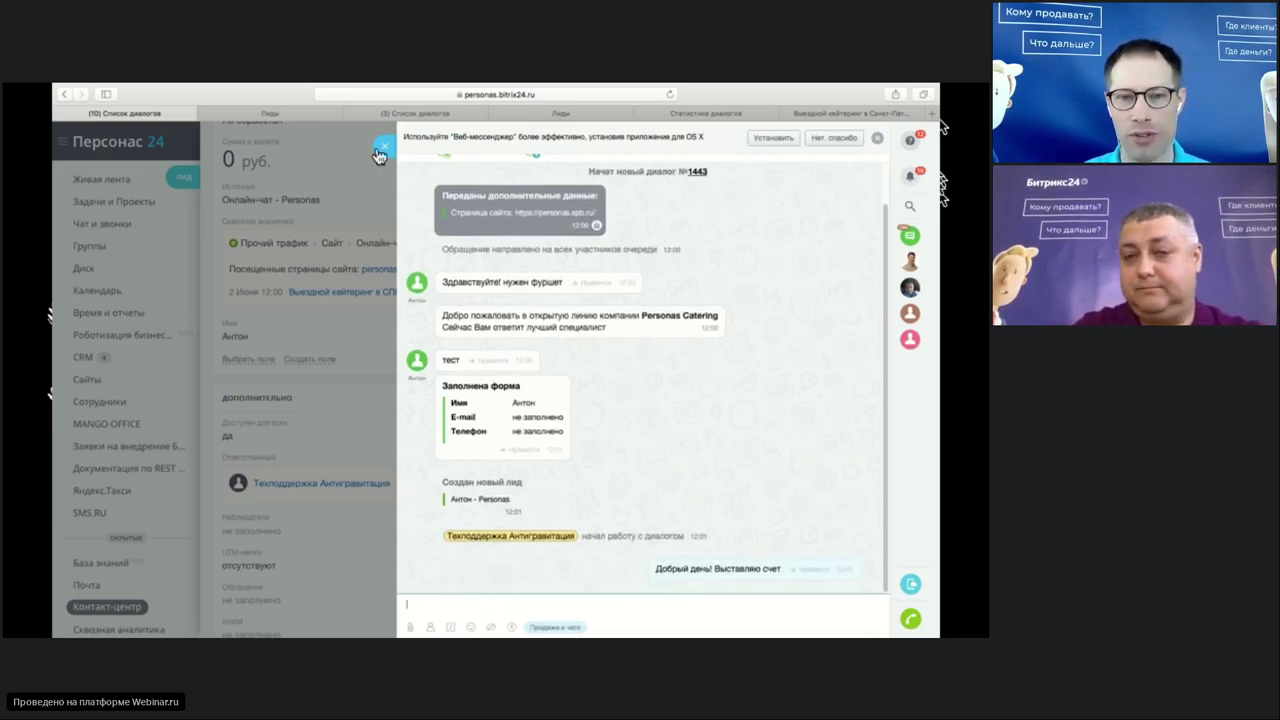
Step: View the chat's quick replies, then examine the Продажи в чатах page among the pages that can be sent to the customer
left_click(511, 629)
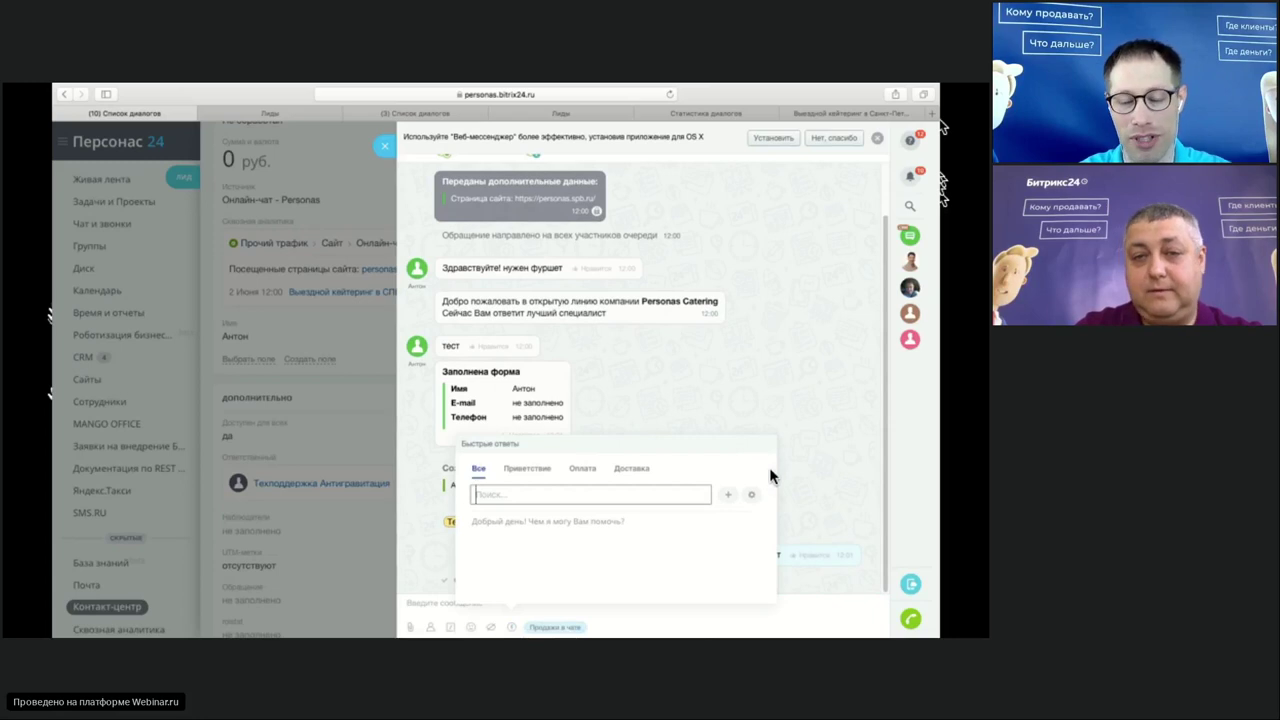
left_click(796, 449)
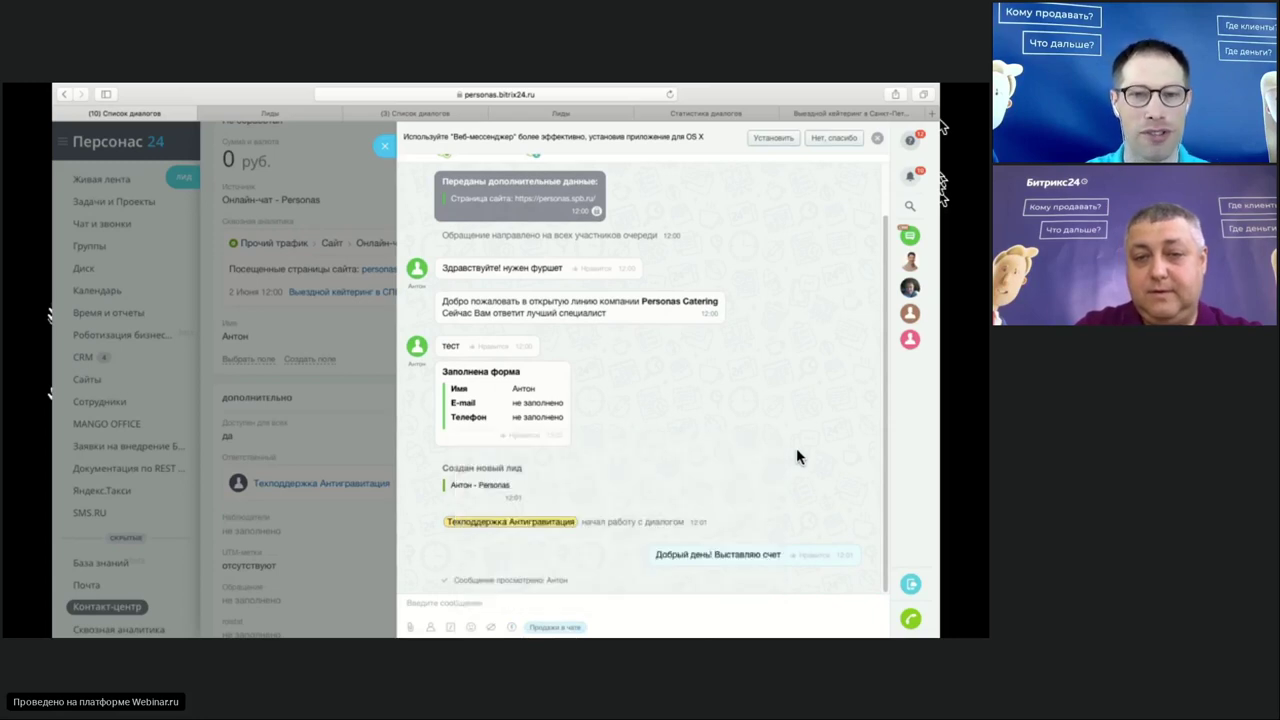
left_click(560, 628)
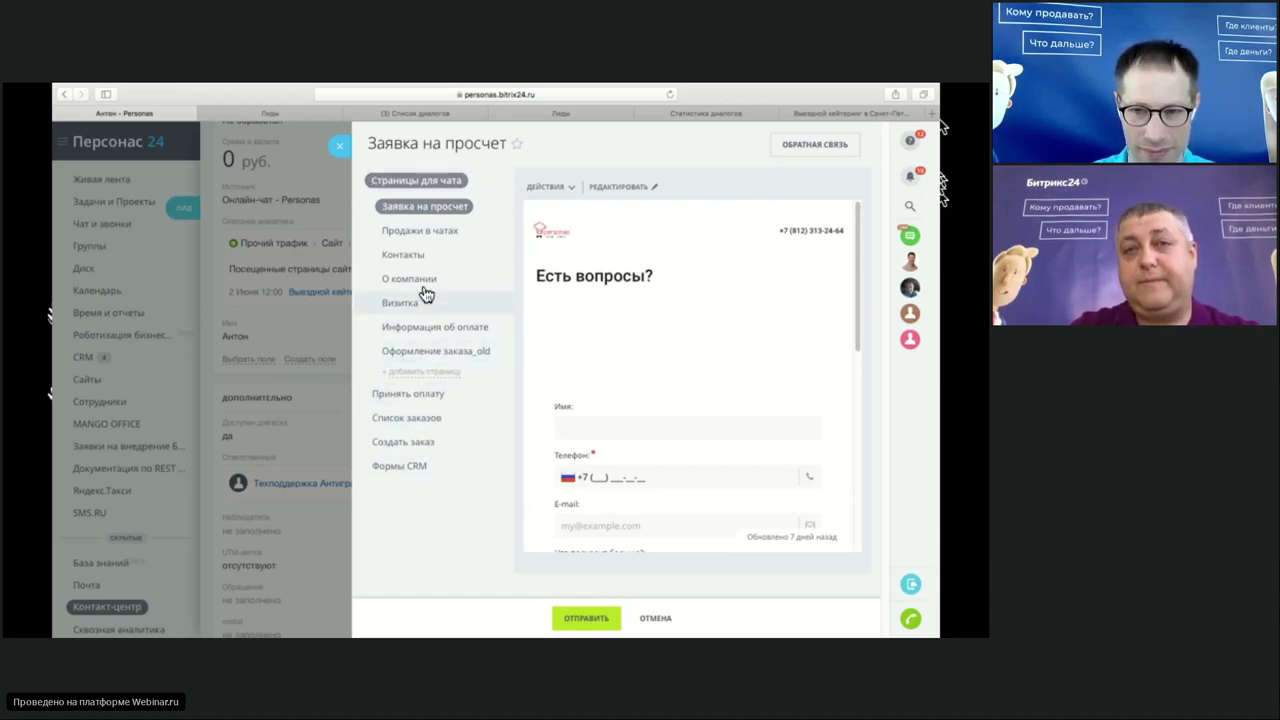
left_click(450, 232)
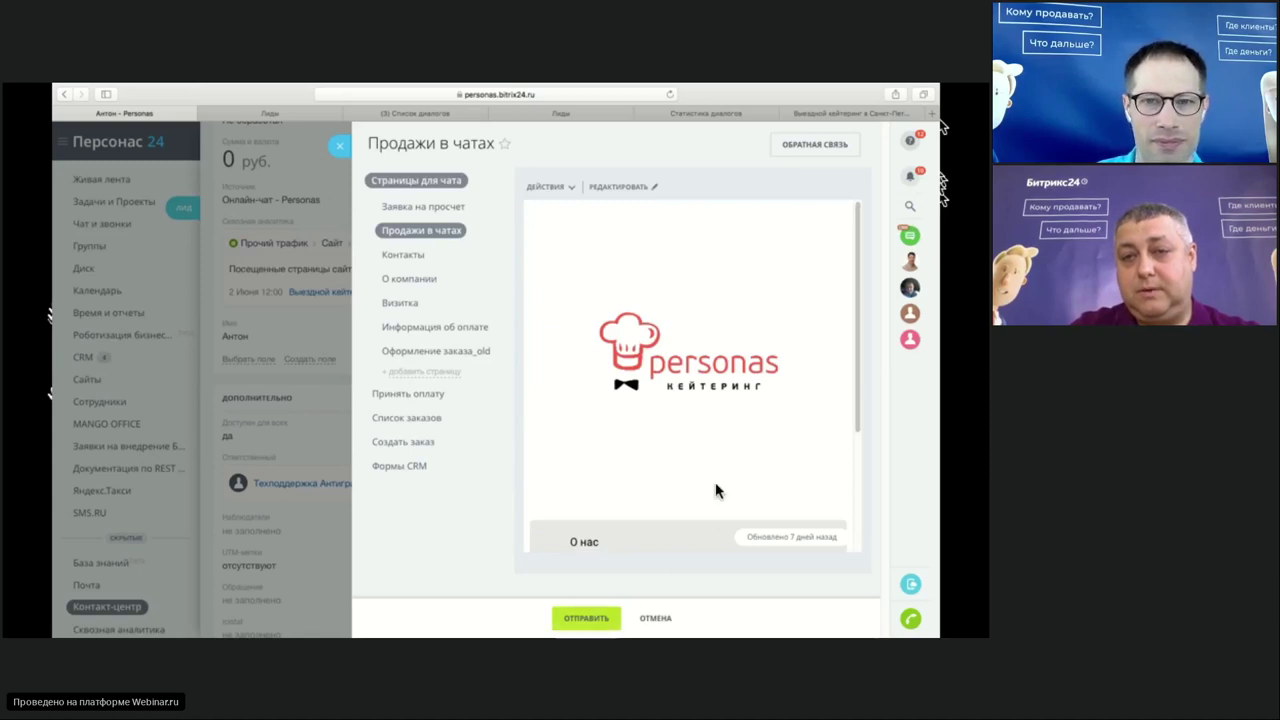
scroll(715, 484, "down", 3)
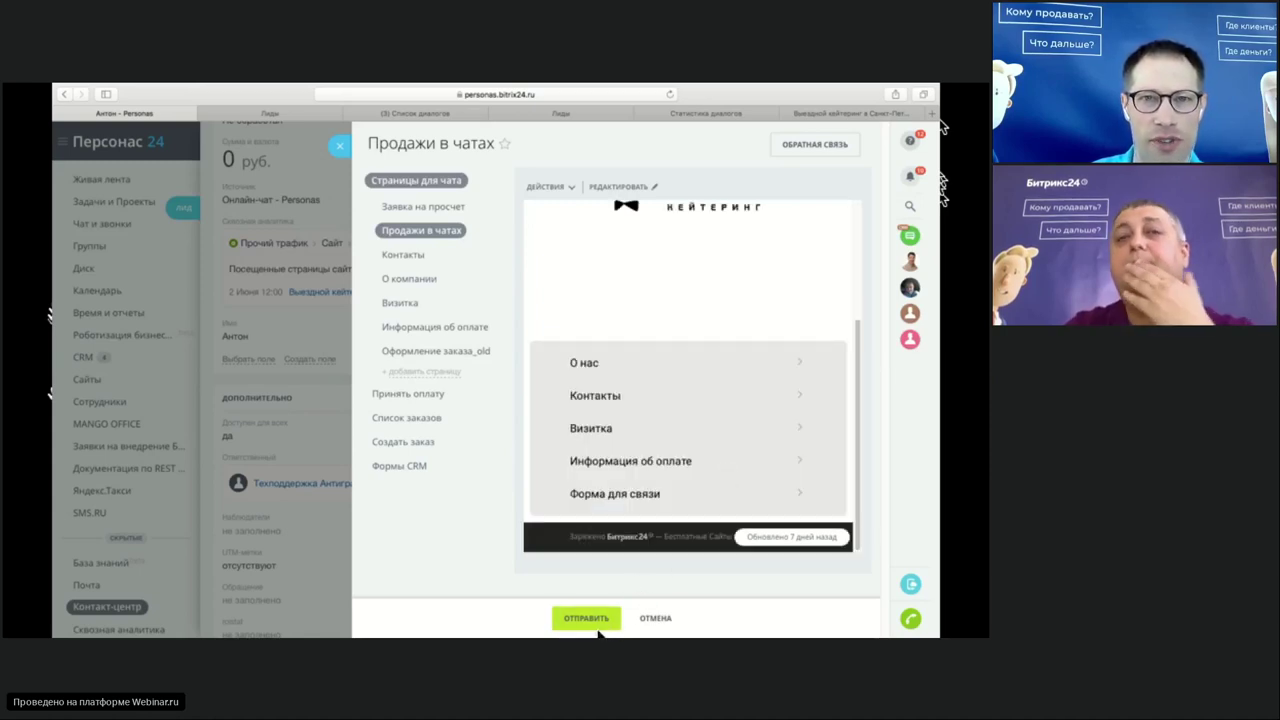
scroll(675, 395, "up", 3)
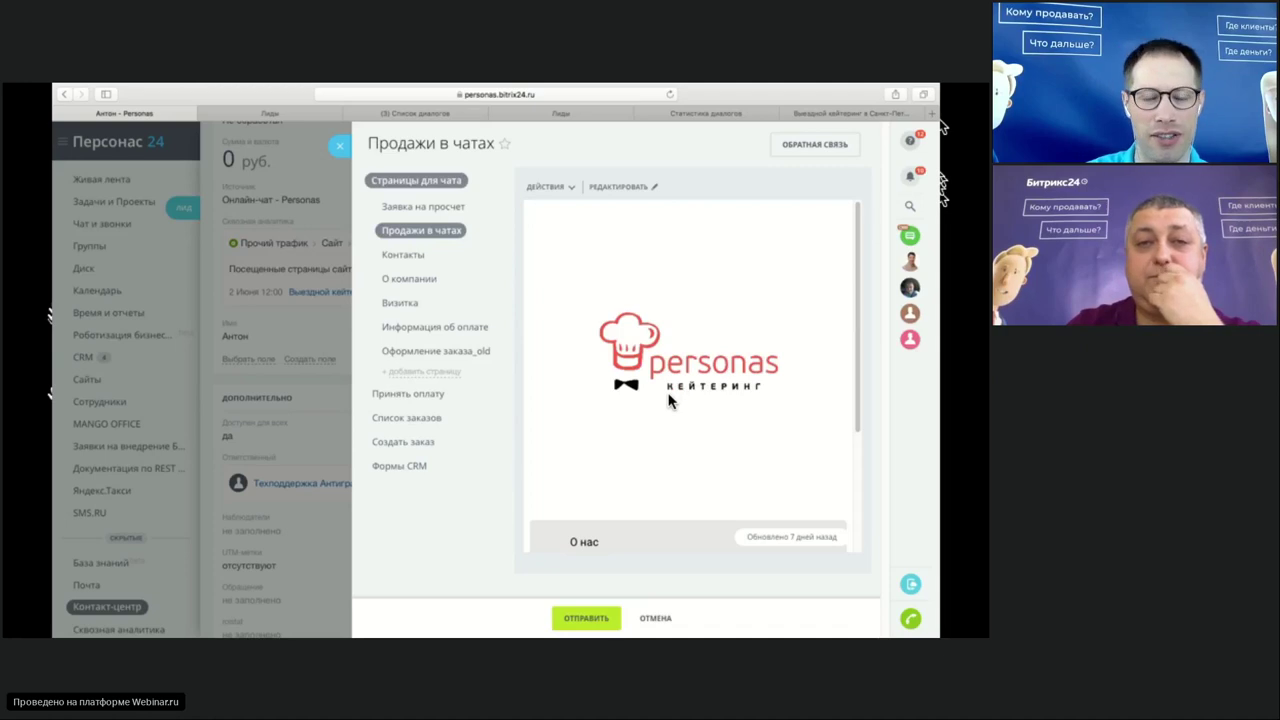
Step: Create a payment request with the catalogue product Вилка закусочная and send it to the customer in the chat
left_click(424, 400)
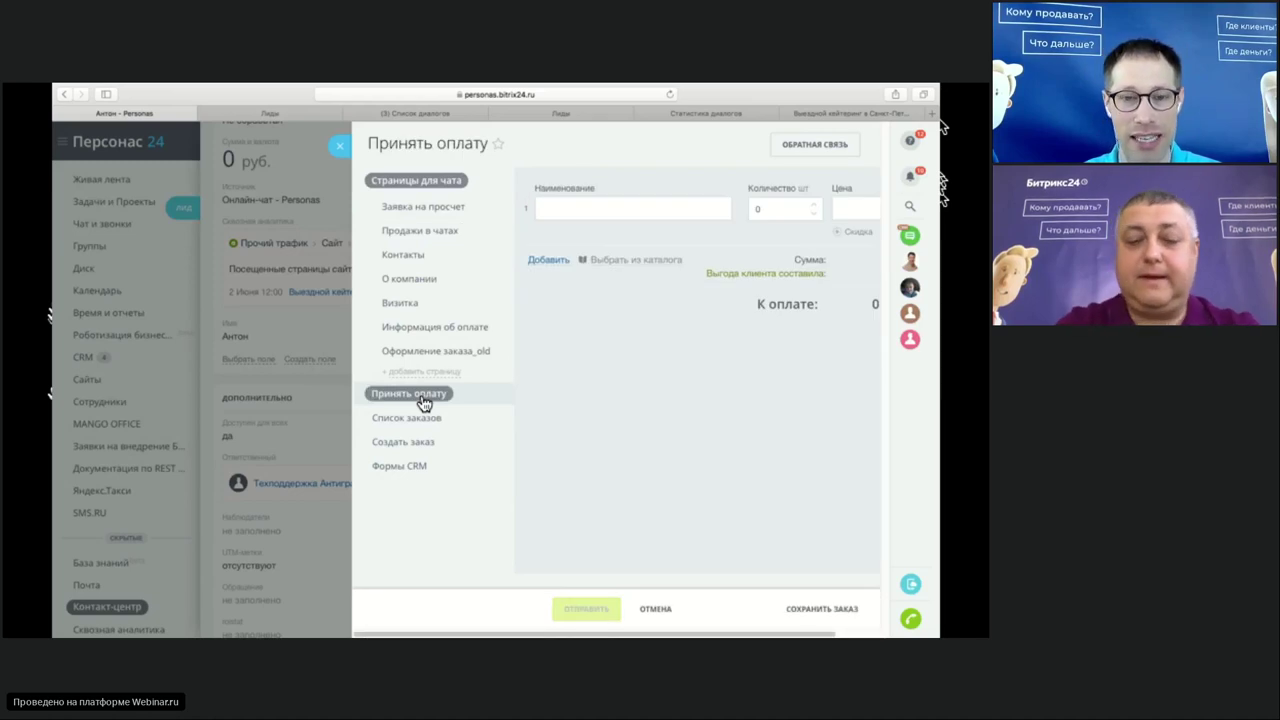
left_click(645, 208)
type("вил")
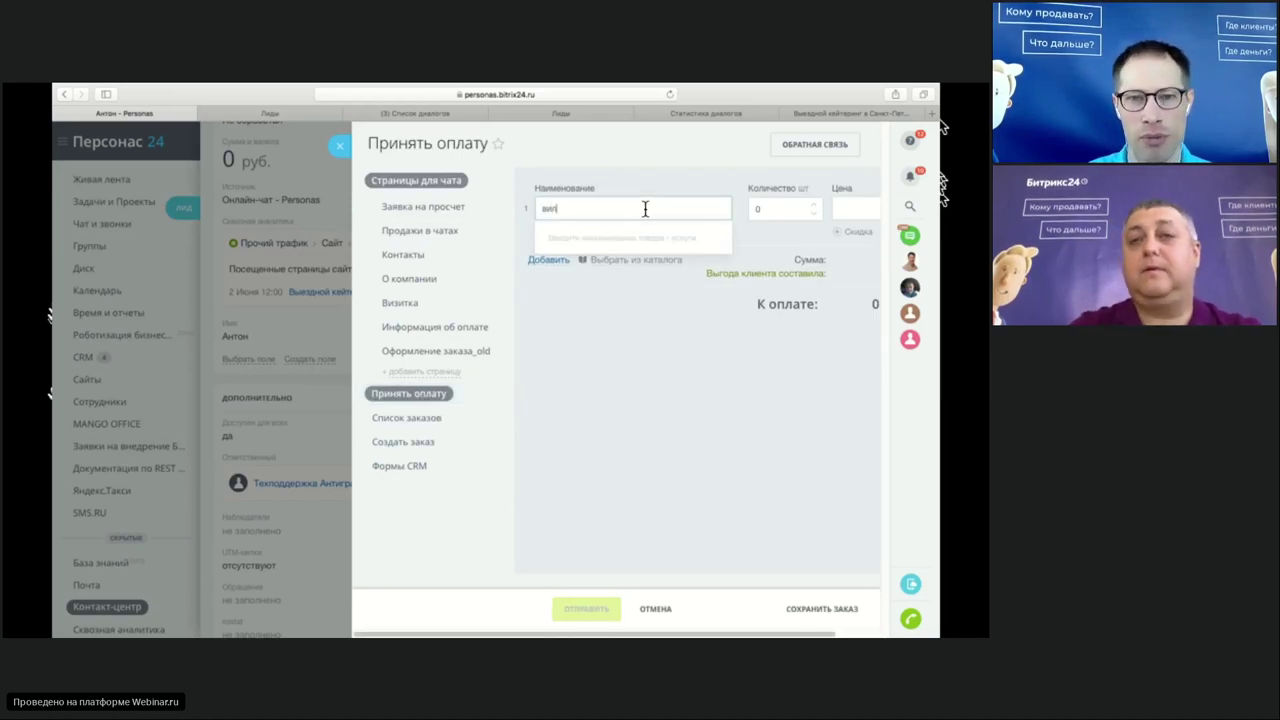
left_click(646, 238)
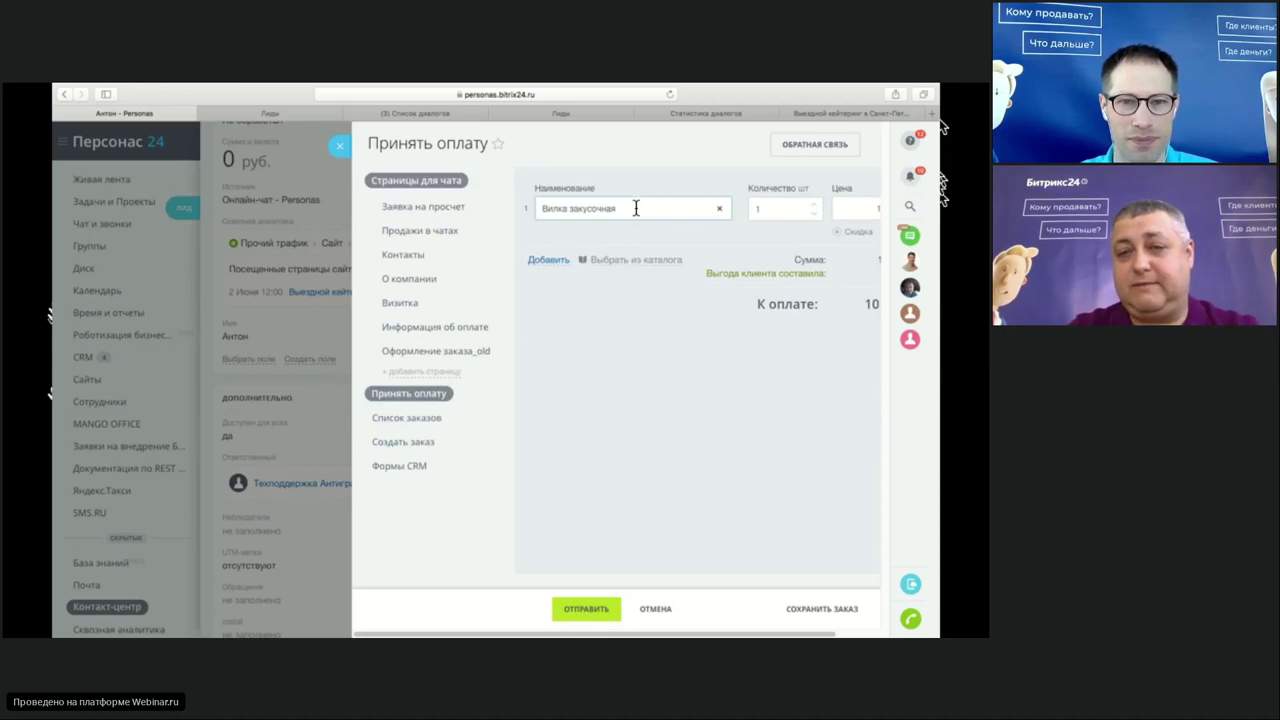
left_click(603, 615)
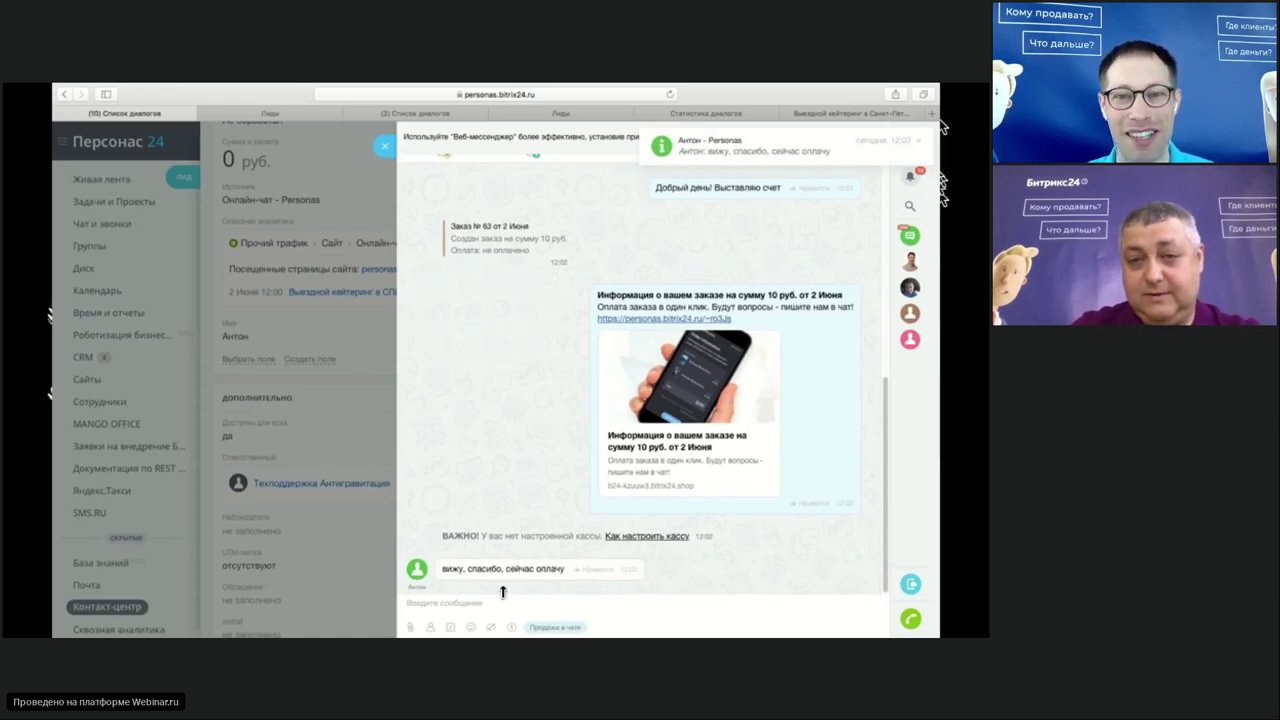
Step: Switch to Google Chrome to check the webinar page and its chat, then return to the customer conversation in Safari
left_click(573, 605)
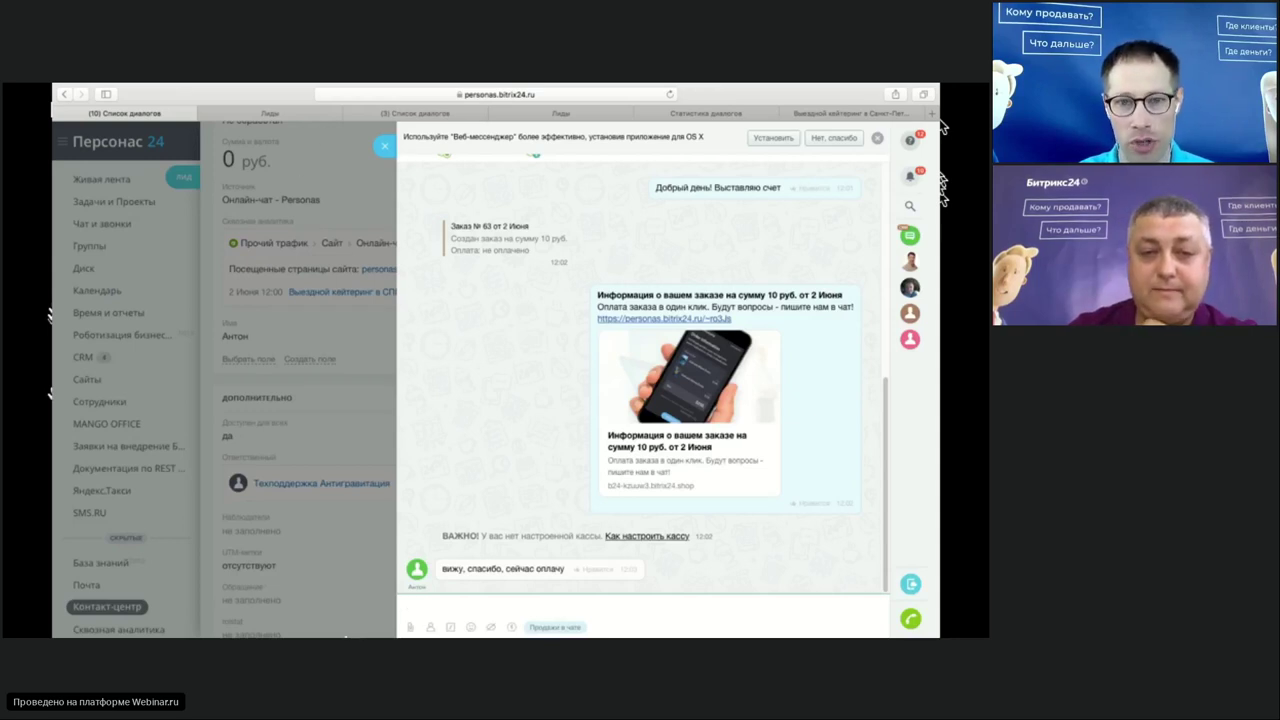
mouse_move(335, 612)
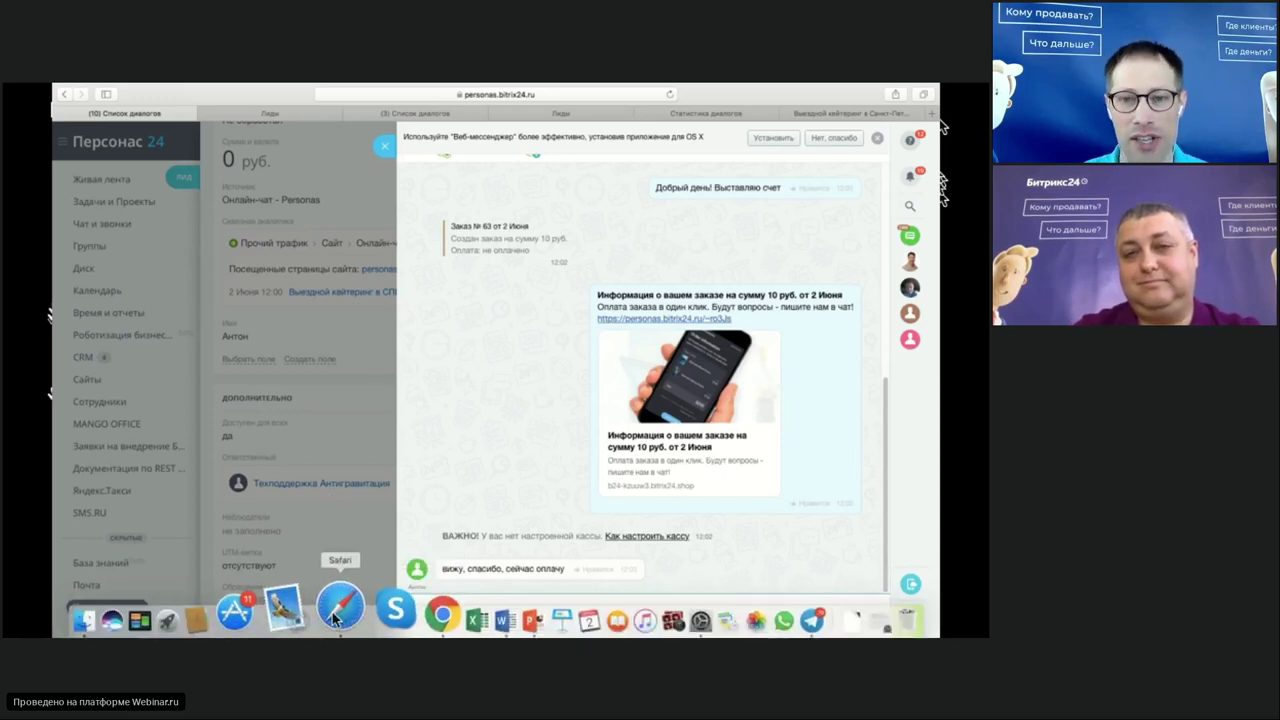
left_click(399, 606)
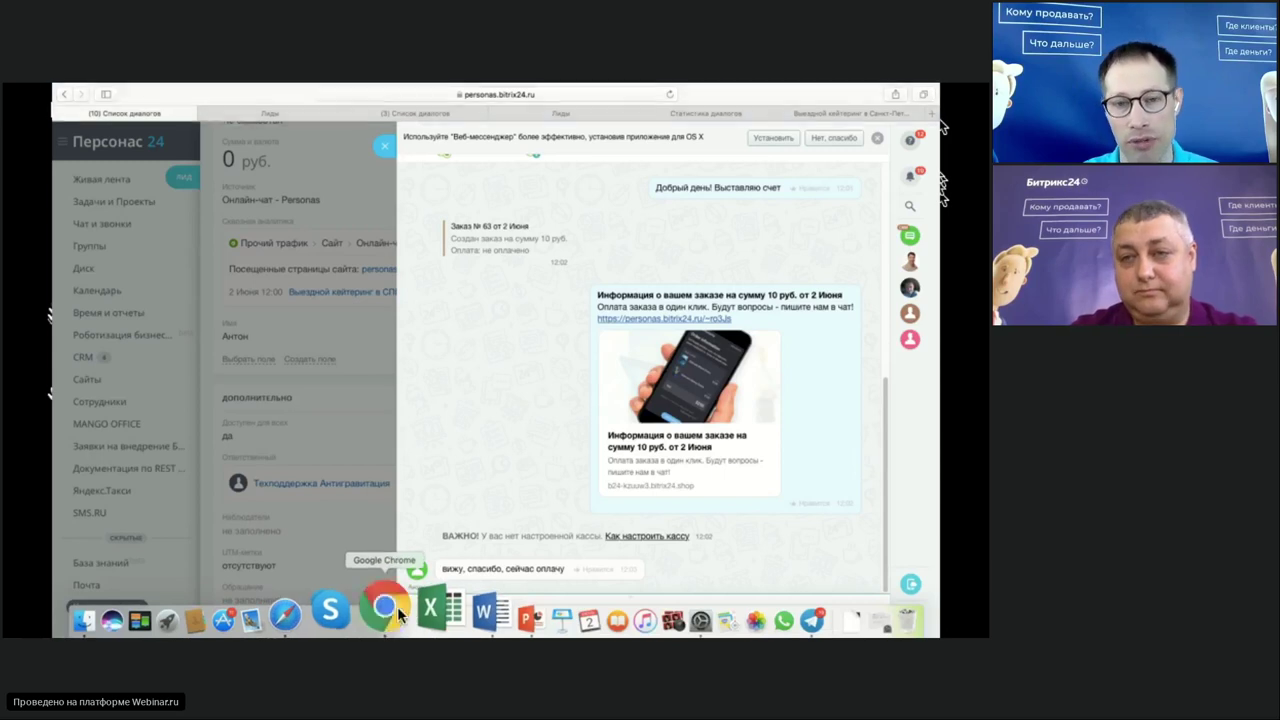
mouse_move(670, 625)
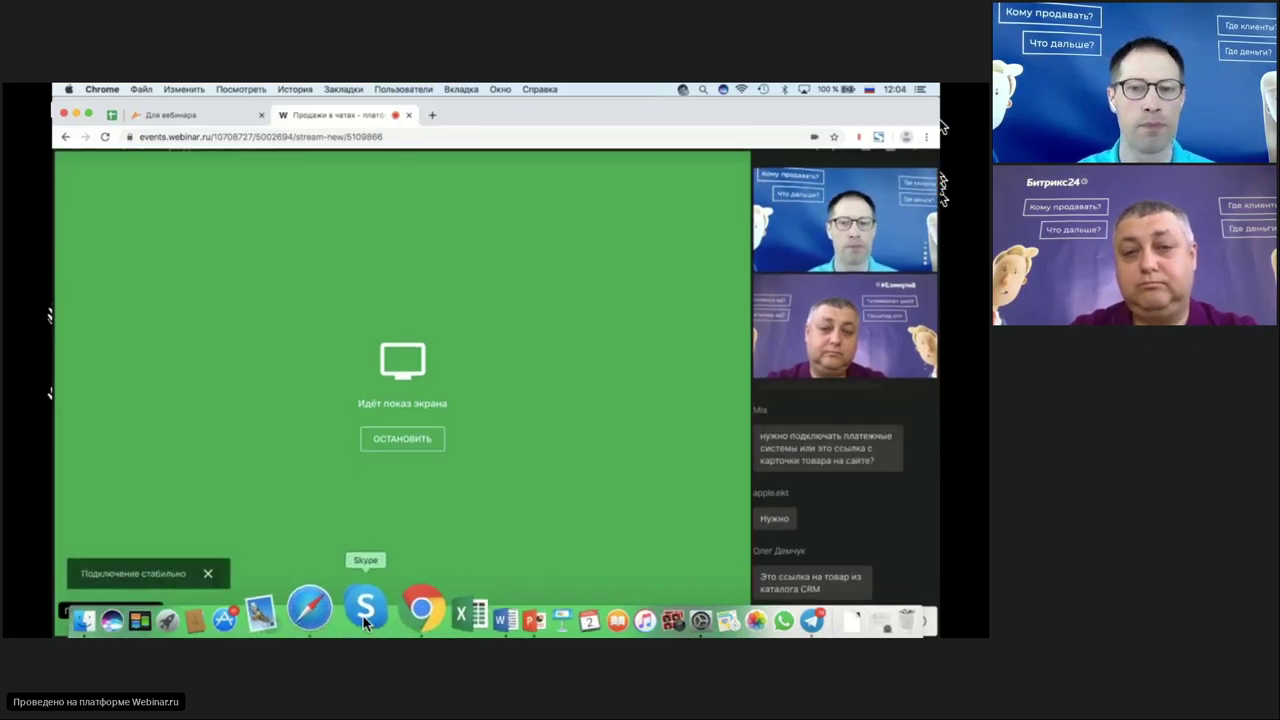
left_click(337, 609)
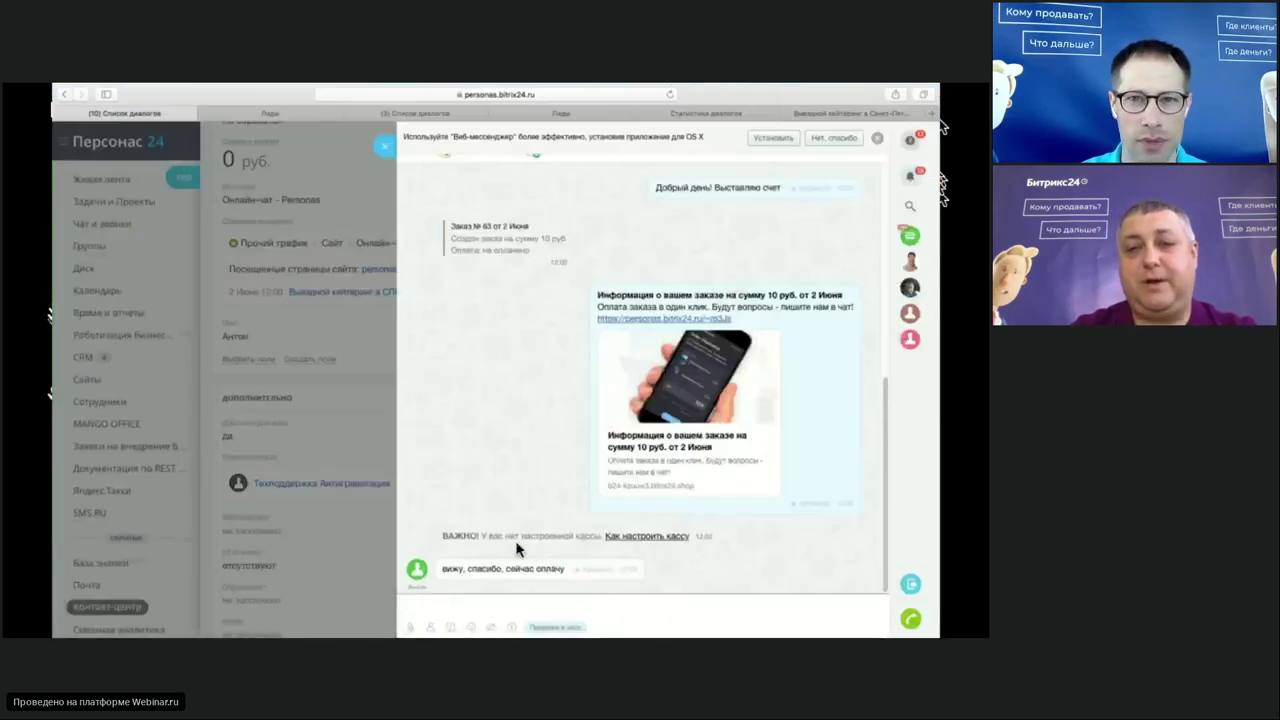